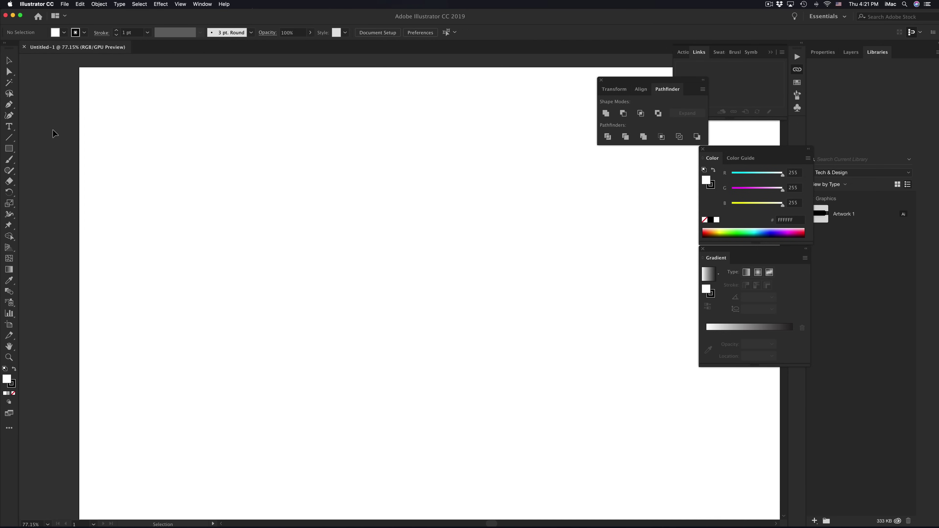
# Zoom out to 50% and move the Transform/Align/Pathfinder panel group up and left off the canvas.
pyautogui.press('super+minus')
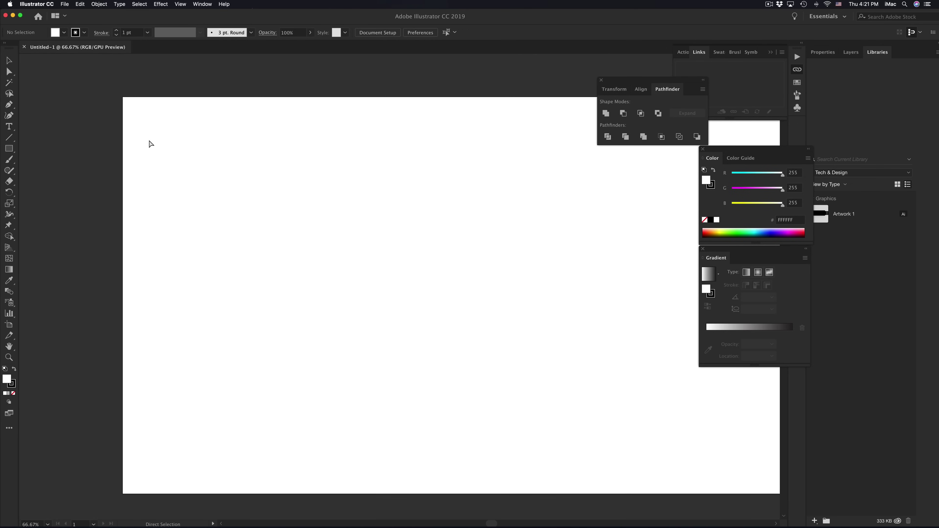
pyautogui.press('super+minus')
pyautogui.hscroll(2, 237, 151)
pyautogui.hscroll(2, 237, 151)
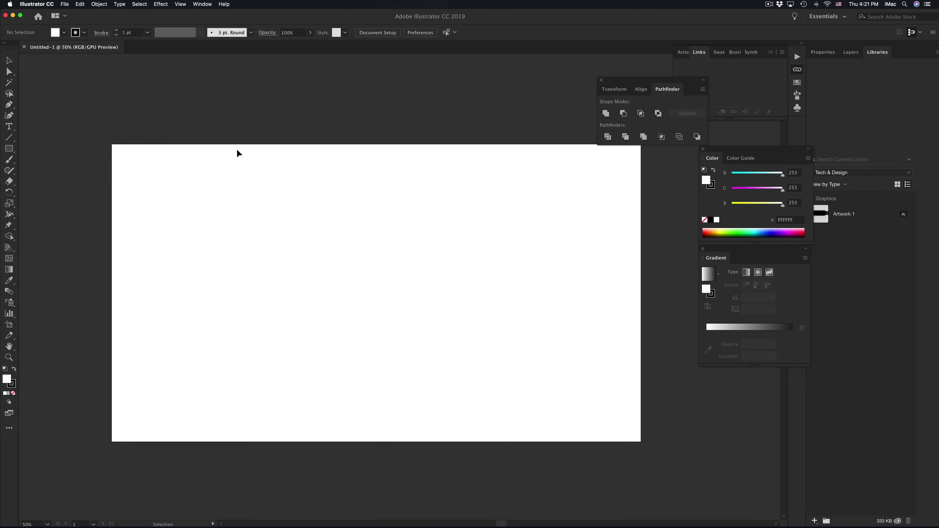
pyautogui.moveTo(650, 80); pyautogui.dragTo(600, 63)
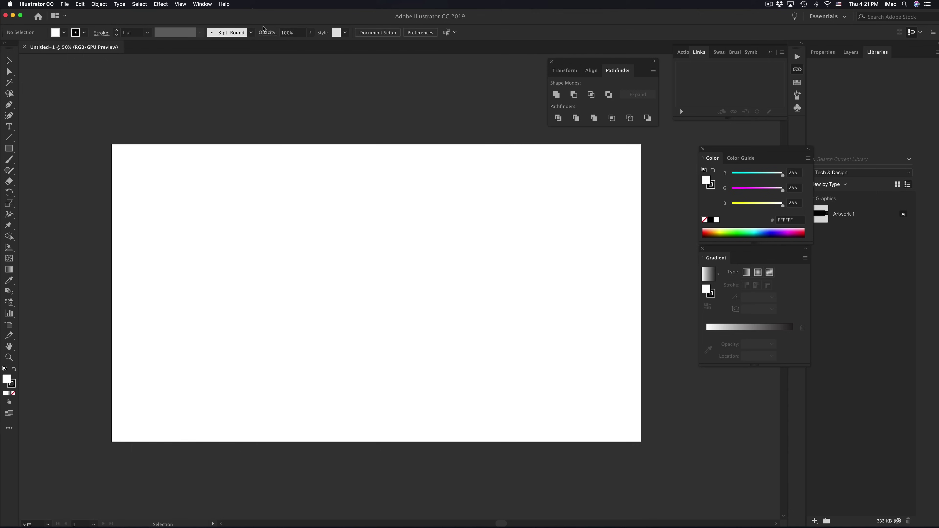
# Switch to the Essentials workspace, then reset Essentials to its default layout.
pyautogui.click(202, 5)
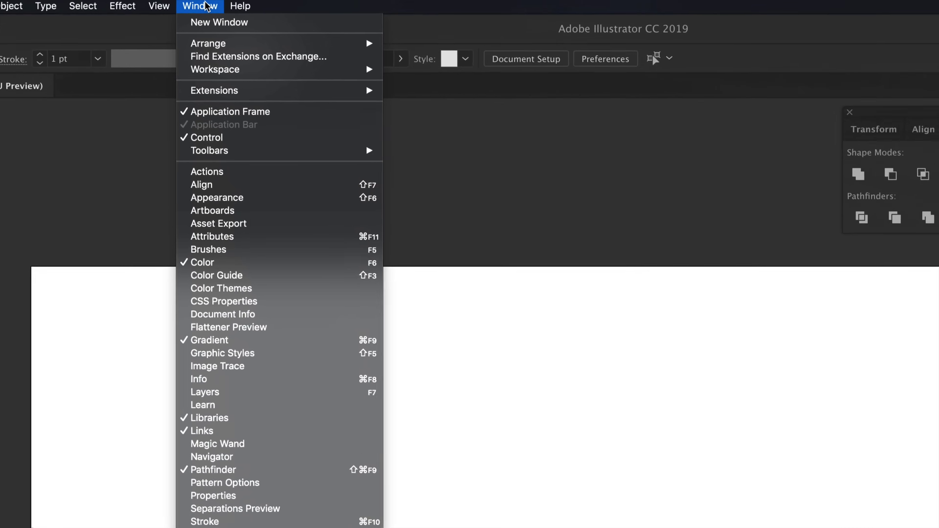
pyautogui.moveTo(283, 88)
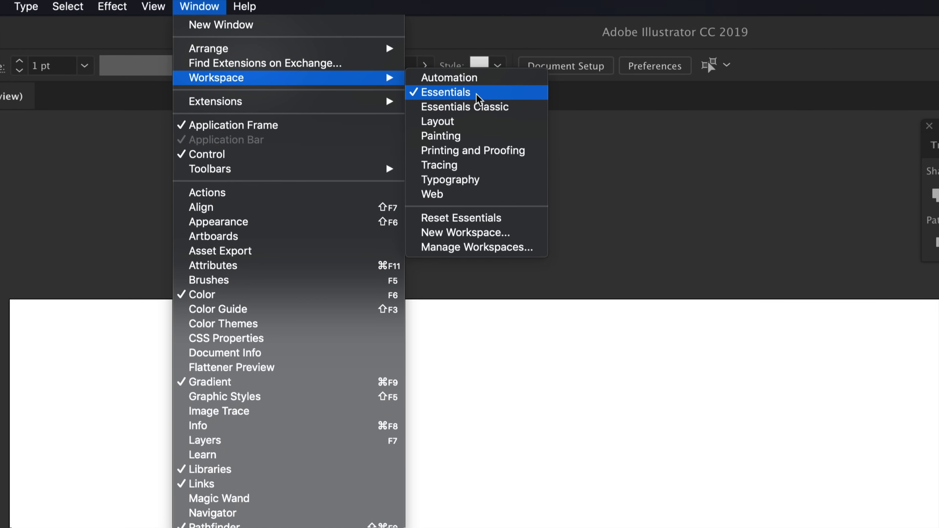
pyautogui.click(482, 95)
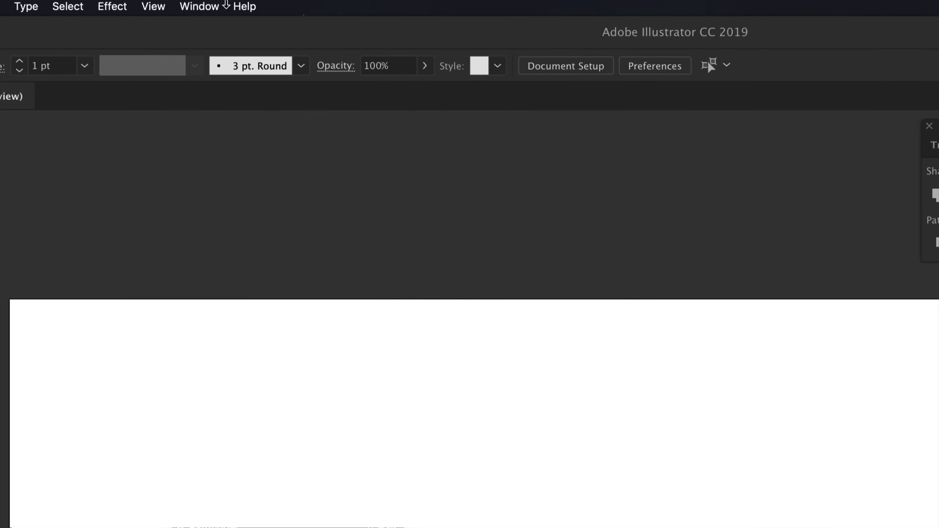
pyautogui.click(196, 6)
pyautogui.moveTo(373, 79)
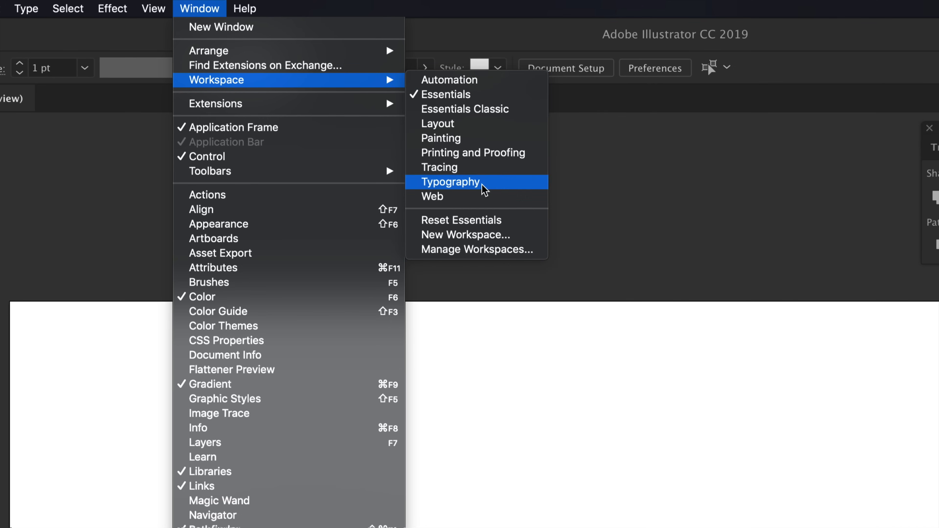
pyautogui.click(497, 222)
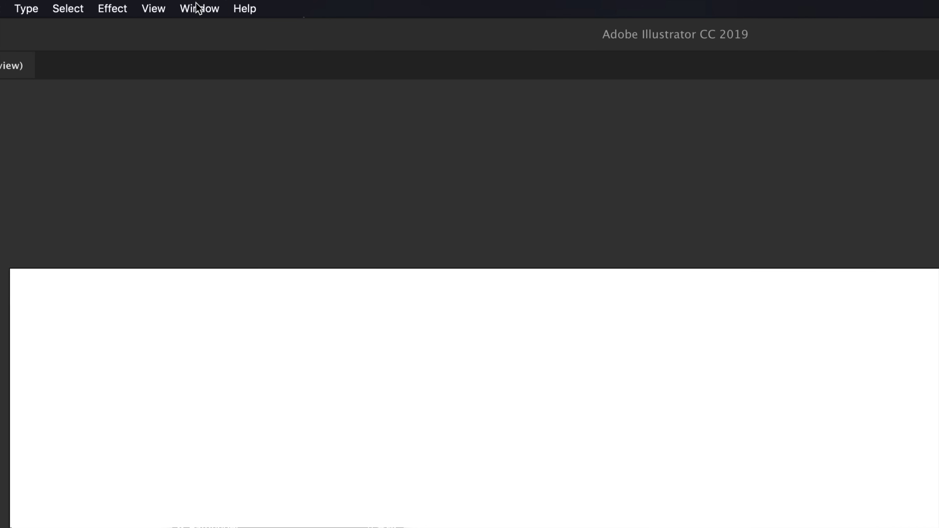
# Close the Window menu without choosing anything and readjust the artboard zoom.
pyautogui.click(194, 7)
pyautogui.moveTo(241, 53)
pyautogui.moveTo(384, 80)
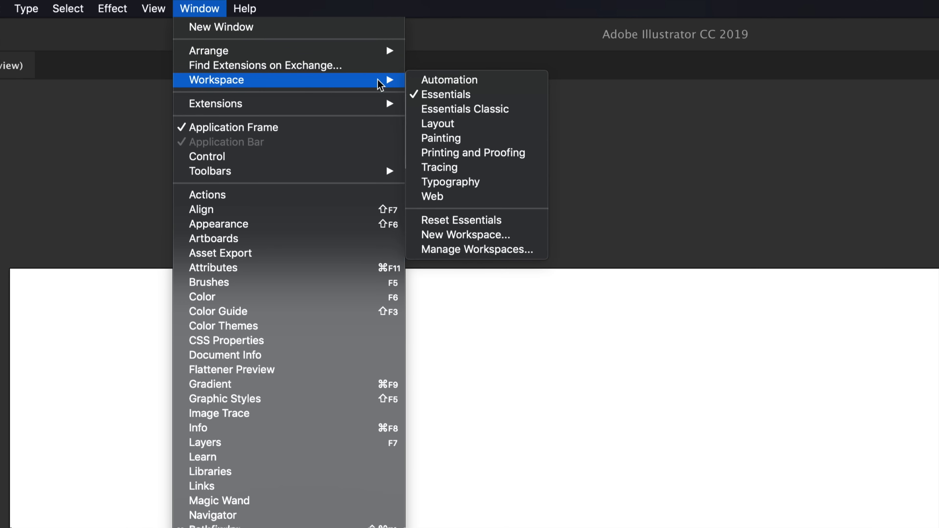
pyautogui.click(658, 142)
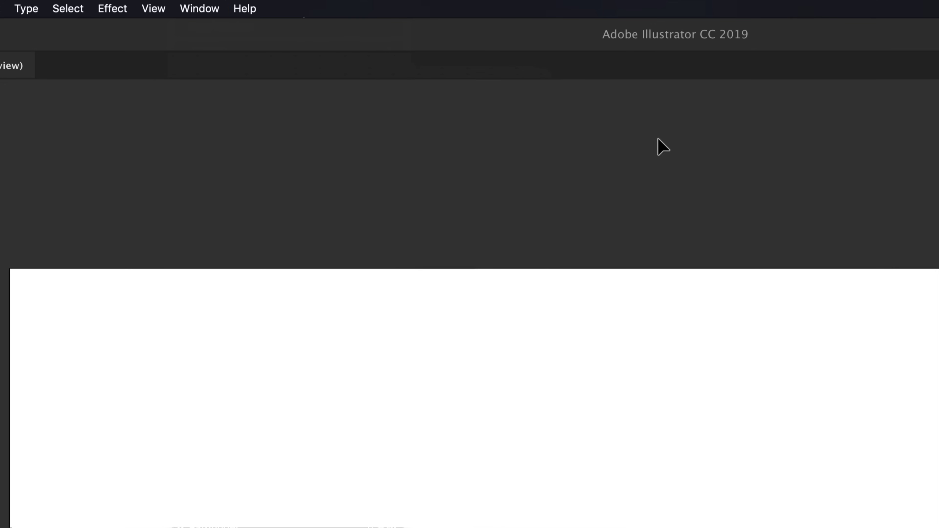
pyautogui.press('super+minus')
pyautogui.press('super+plus')
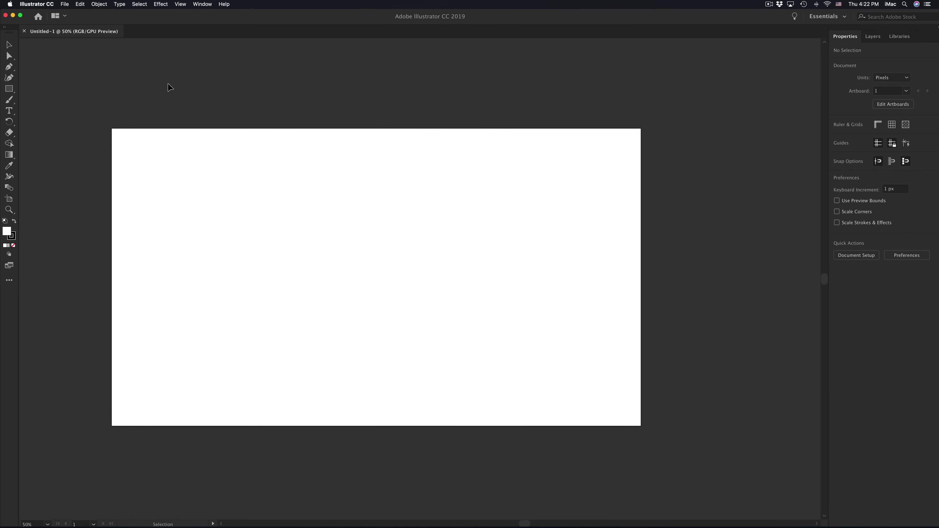
# Choose the Star tool from the Rectangle tool flyout.
pyautogui.click(12, 90)
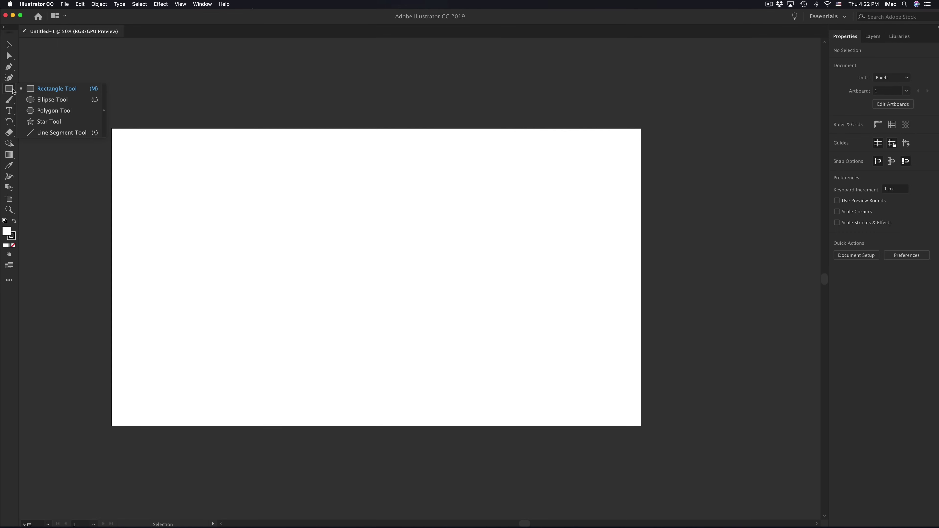
pyautogui.click(58, 122)
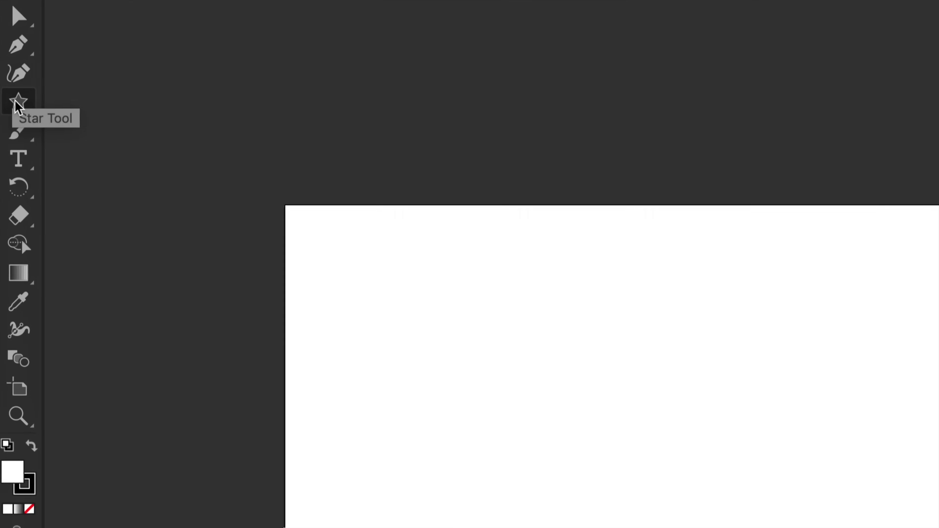
pyautogui.click(11, 92)
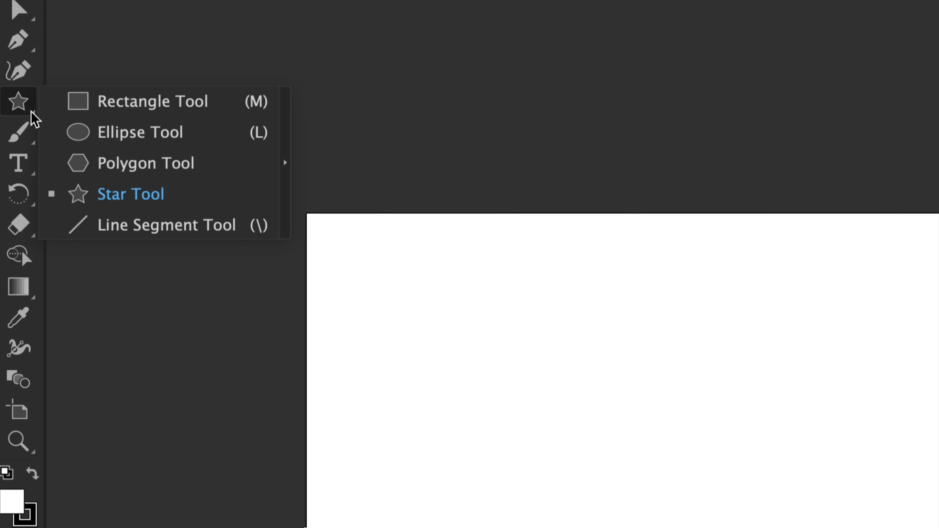
pyautogui.click(122, 202)
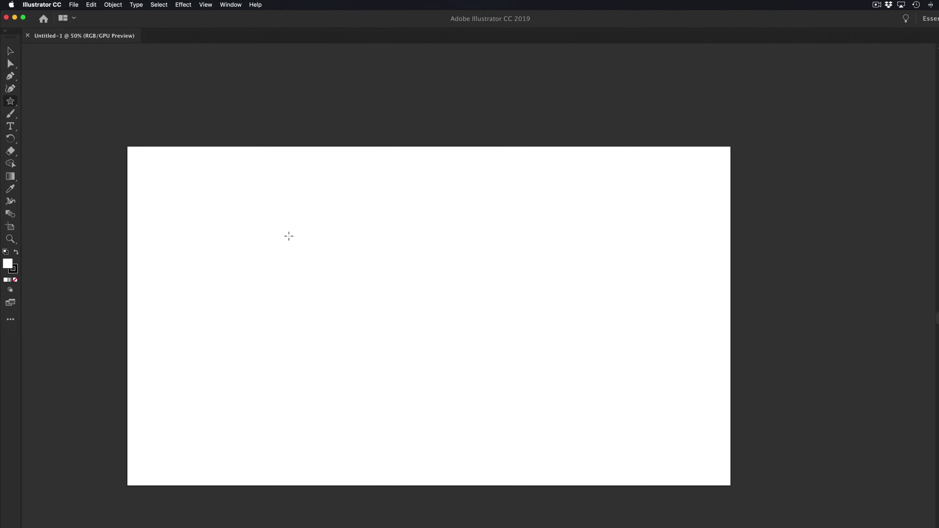
# Drag out a starburst near the artboard top, raising it to about 36 thin spikes.
pyautogui.moveTo(346, 186); pyautogui.dragTo(410, 274)
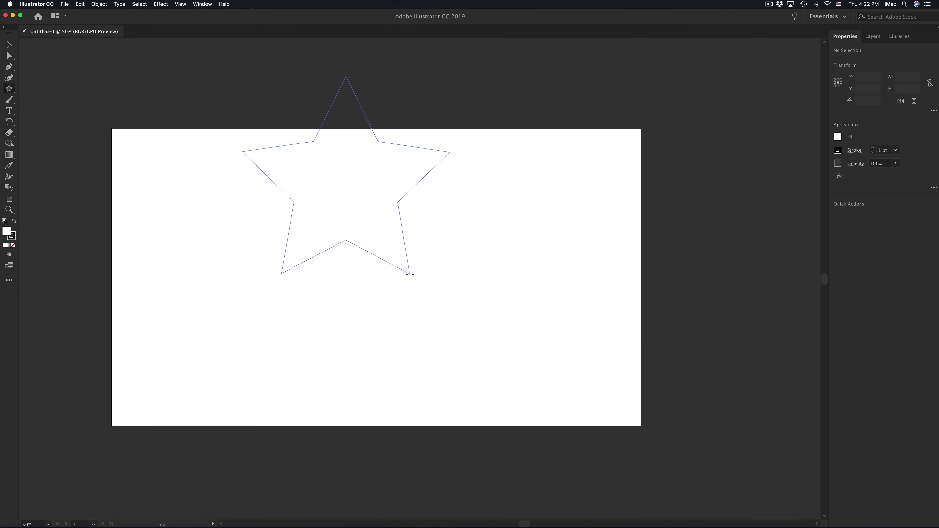
pyautogui.press('Down')
pyautogui.press('Down')
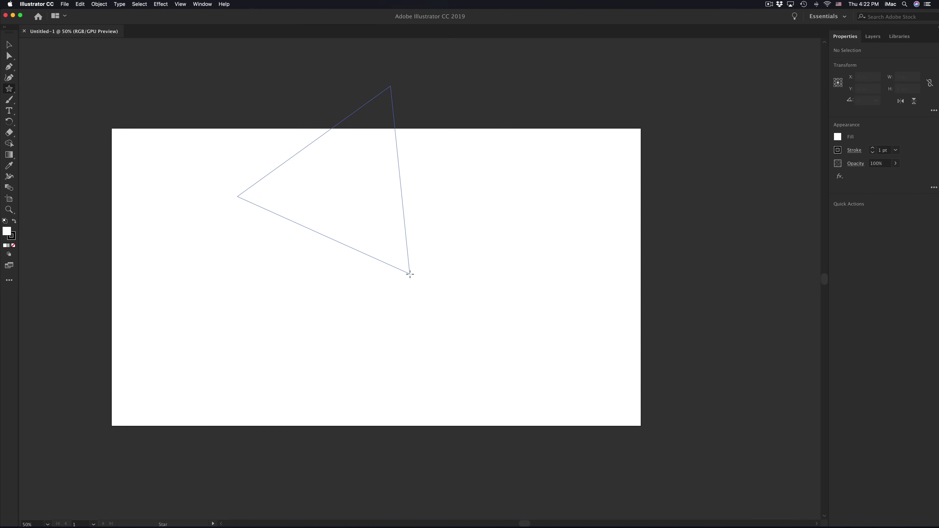
pyautogui.press('Up')
pyautogui.press('Up')
pyautogui.press('Up')
pyautogui.press('Up')
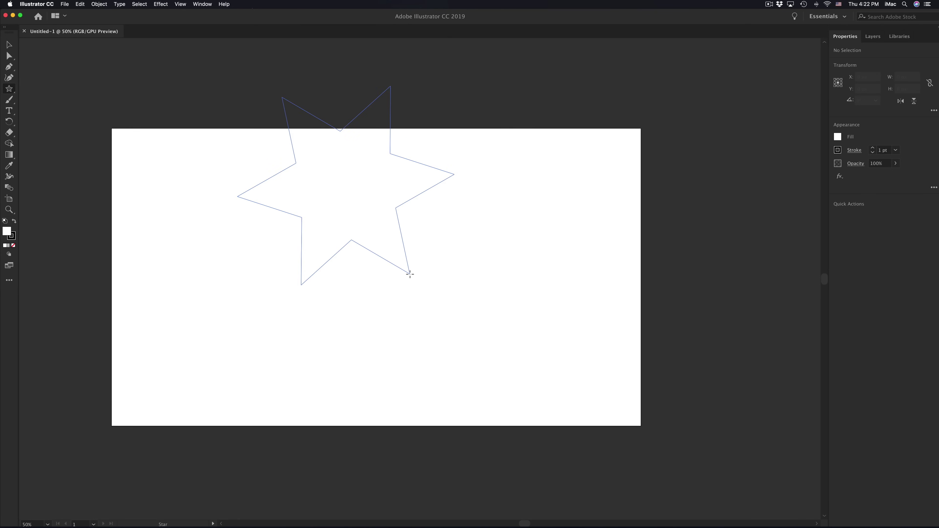
pyautogui.press('Up')
pyautogui.press('Up')
pyautogui.press('Down')
pyautogui.press('Down')
pyautogui.press('Down')
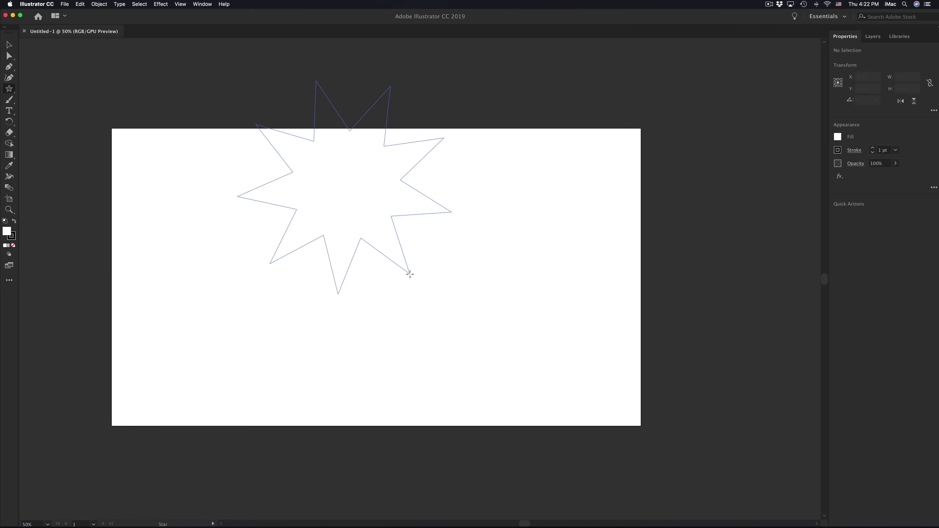
pyautogui.press('Down')
pyautogui.press('Down')
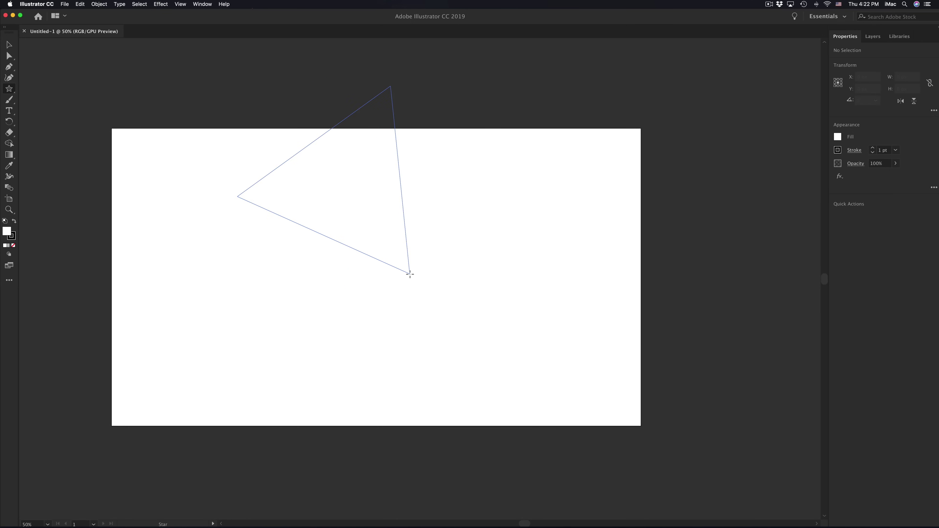
pyautogui.moveTo(430, 220); pyautogui.dragTo(428, 239)
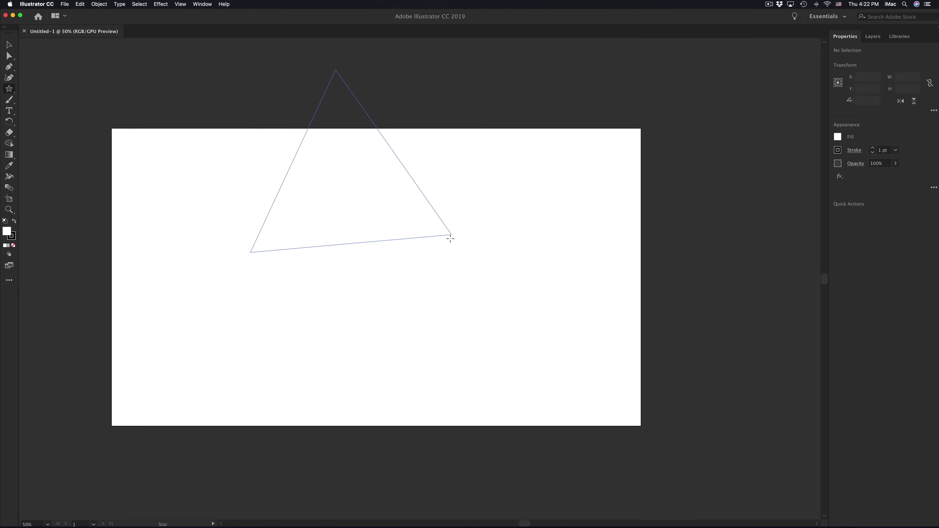
pyautogui.press('Up')
pyautogui.press('Up')
pyautogui.press('Up')
pyautogui.press('Up')
pyautogui.press('Up')
pyautogui.press('Up')
pyautogui.press('Up')
pyautogui.moveTo(446, 241); pyautogui.dragTo(465, 259)
pyautogui.press('Up')
pyautogui.press('Up')
pyautogui.press('Up')
pyautogui.press('Down')
pyautogui.press('Down')
pyautogui.press('Down')
pyautogui.press('Down')
pyautogui.press('Down')
pyautogui.press('Down')
pyautogui.press('Down')
pyautogui.press('Down')
pyautogui.press('Down')
pyautogui.press('Down')
pyautogui.press('Up')
pyautogui.press('Up')
pyautogui.press('Up')
pyautogui.press('Up')
pyautogui.press('Up')
pyautogui.press('Up')
pyautogui.press('Up')
pyautogui.press('Up')
pyautogui.press('Up')
pyautogui.press('Up')
pyautogui.press('Up')
pyautogui.press('Up')
pyautogui.press('Up')
pyautogui.press('Up')
pyautogui.press('Up')
pyautogui.press('Up')
pyautogui.press('Up')
pyautogui.press('Up')
pyautogui.press('Up')
pyautogui.press('Up')
pyautogui.press('Up')
pyautogui.press('Up')
pyautogui.press('Up')
pyautogui.press('Up')
pyautogui.press('Up')
pyautogui.press('Up')
pyautogui.press('Up')
pyautogui.press('Up')
pyautogui.press('Up')
pyautogui.press('Up')
pyautogui.press('Up')
pyautogui.press('Up')
pyautogui.press('Up')
pyautogui.press('Up')
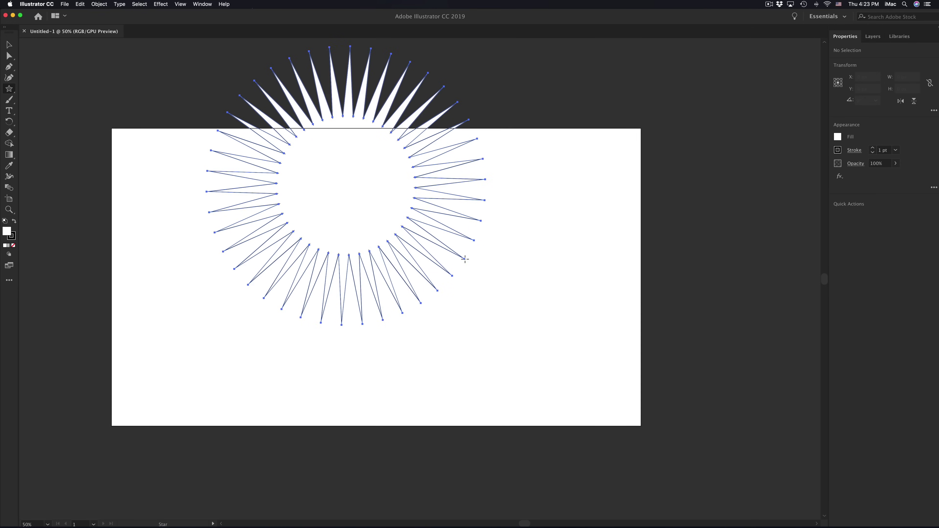
# Move the starburst around the artboard, then delete it.
pyautogui.click(9, 45)
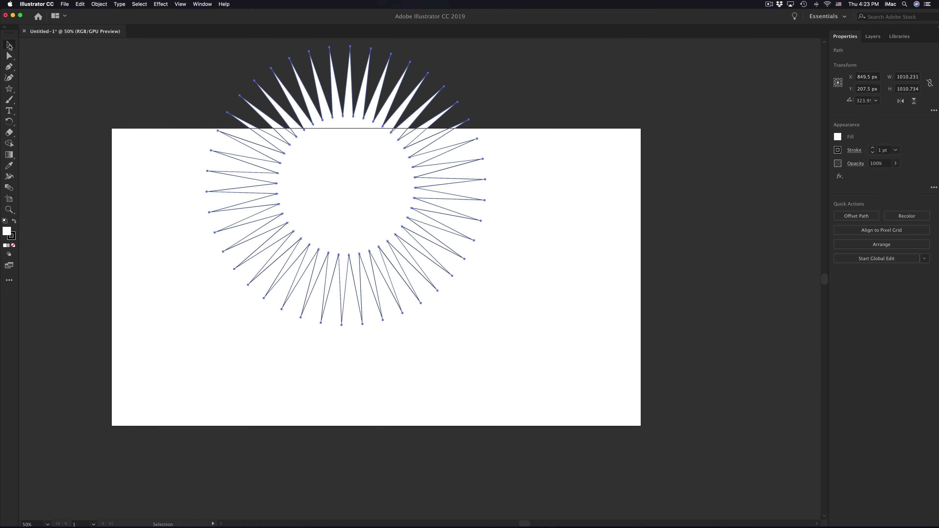
pyautogui.moveTo(336, 130); pyautogui.dragTo(345, 224)
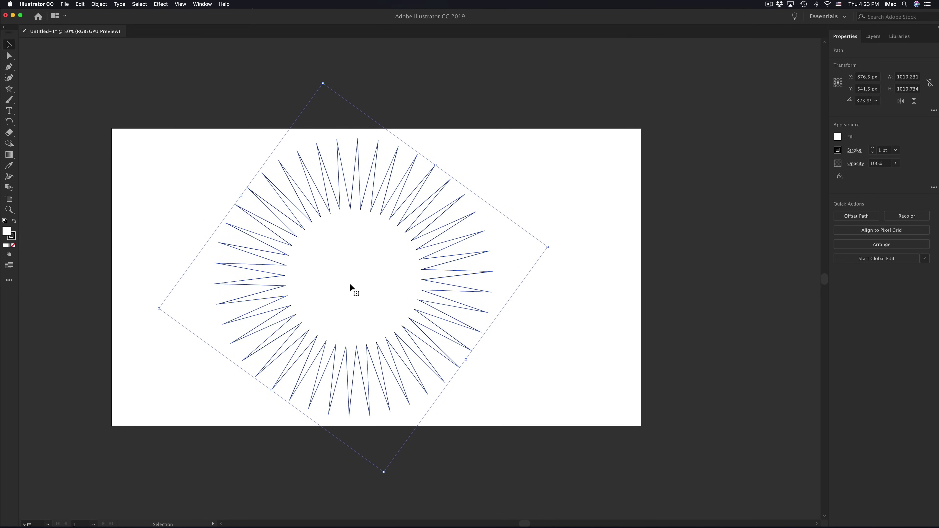
pyautogui.click(516, 192)
pyautogui.moveTo(374, 273); pyautogui.dragTo(432, 263)
pyautogui.click(569, 163)
pyautogui.click(448, 253)
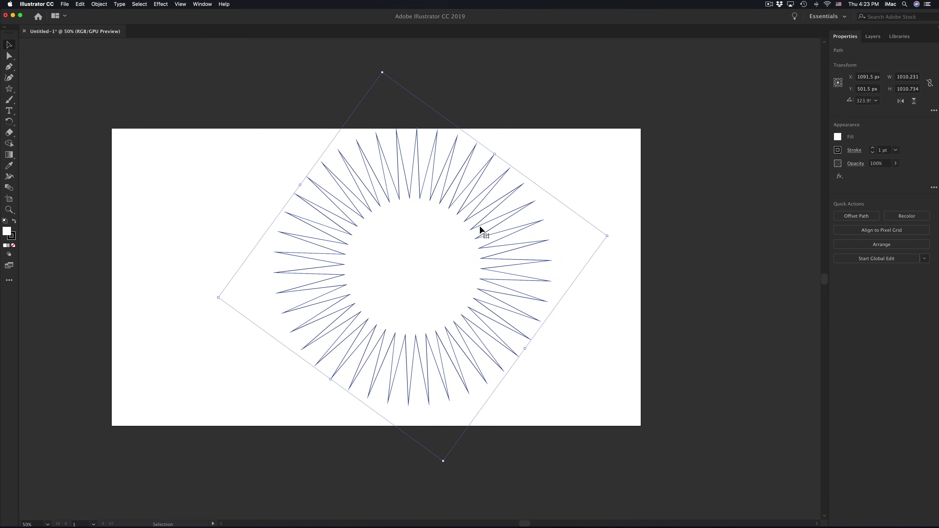
pyautogui.press('Delete')
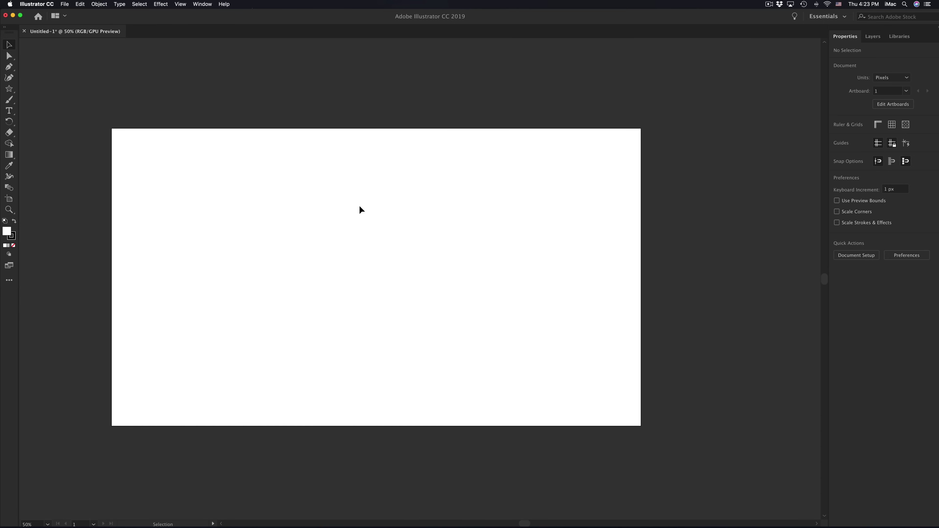
pyautogui.click(10, 89)
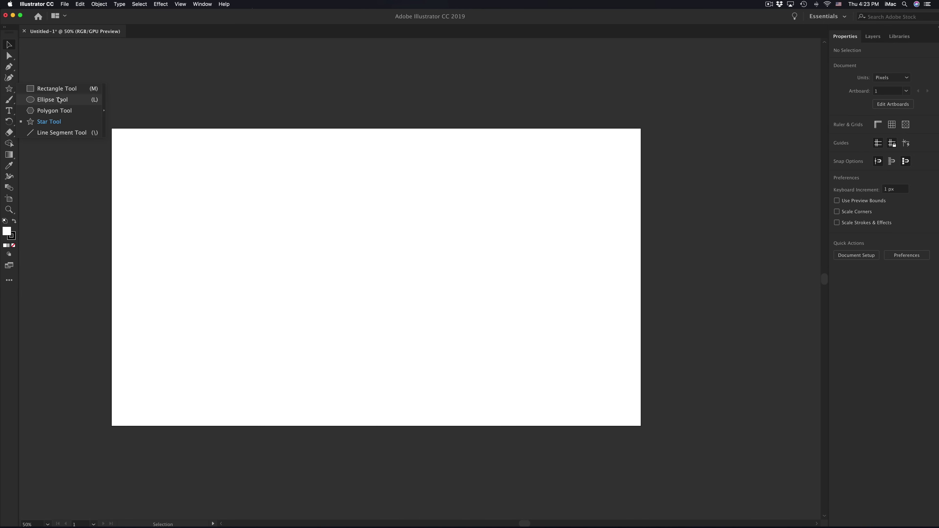
pyautogui.click(201, 110)
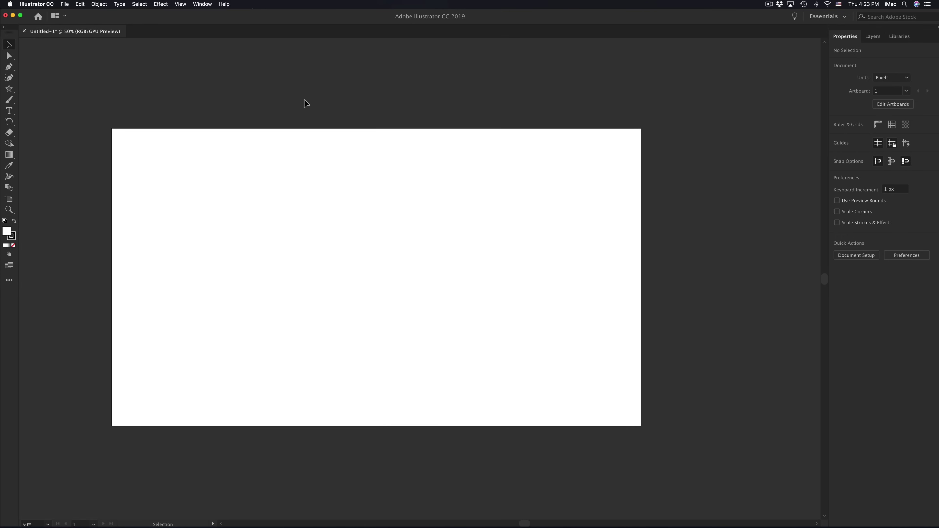
# Drag home-mobile-background2.png from the Tech&Design_Sample Finder window onto the artboard.
pyautogui.hotkey('ctrl', 'Up')
pyautogui.click(332, 396)
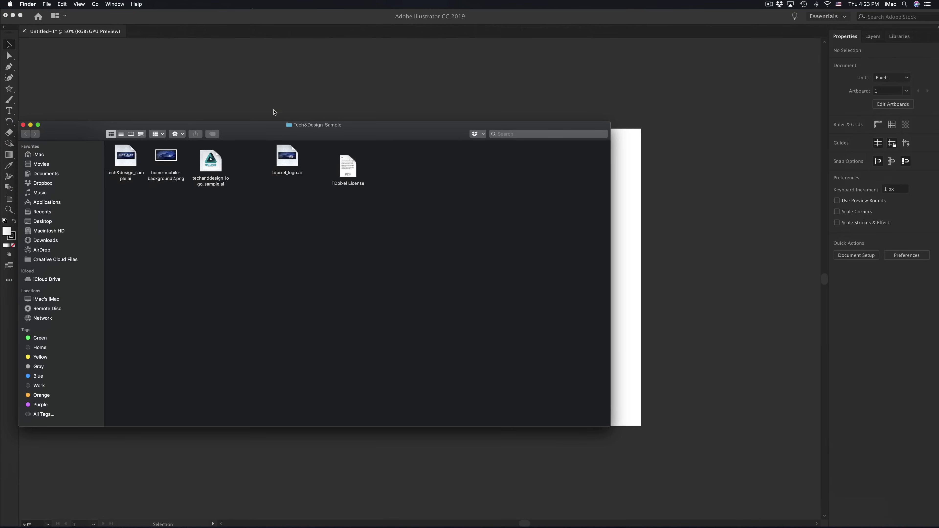
pyautogui.moveTo(174, 125); pyautogui.dragTo(451, 133)
pyautogui.click(451, 167)
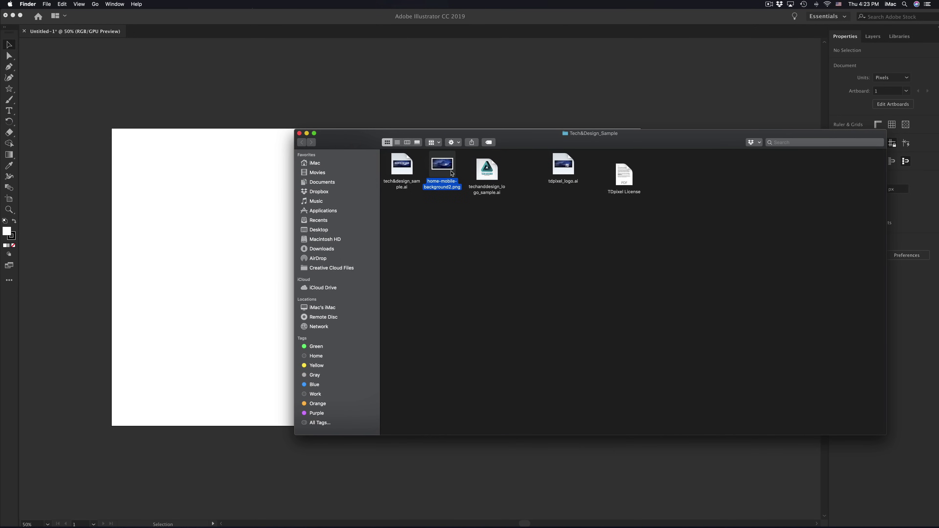
pyautogui.moveTo(448, 168); pyautogui.dragTo(181, 159)
pyautogui.click(196, 193)
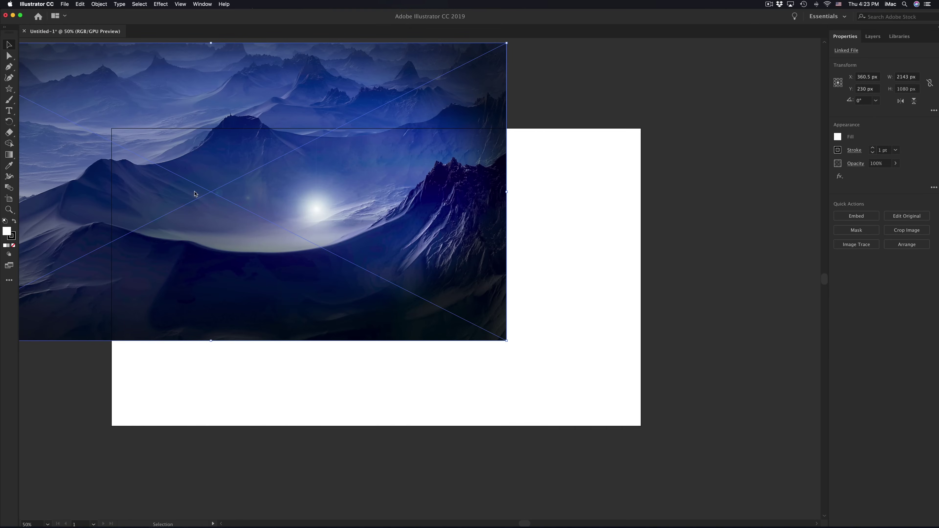
# Align the mountain image to the artboard's top-left and scale it to about 2437 × 1228 px.
pyautogui.moveTo(400, 158); pyautogui.dragTo(546, 253)
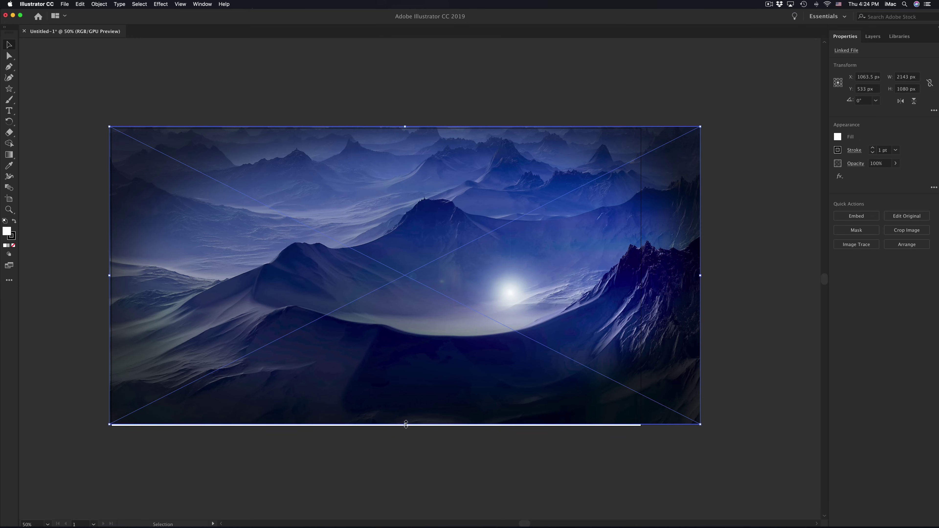
pyautogui.moveTo(406, 425); pyautogui.dragTo(407, 511)
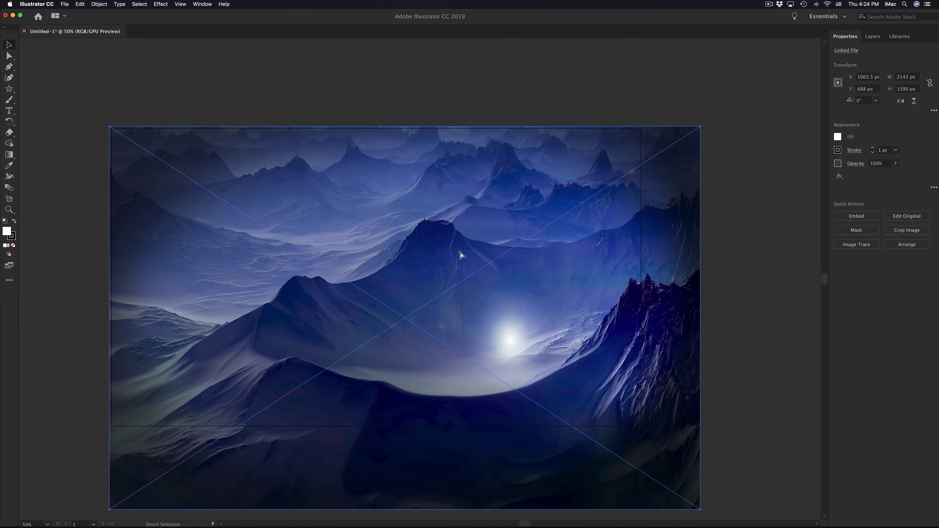
pyautogui.press('super+z')
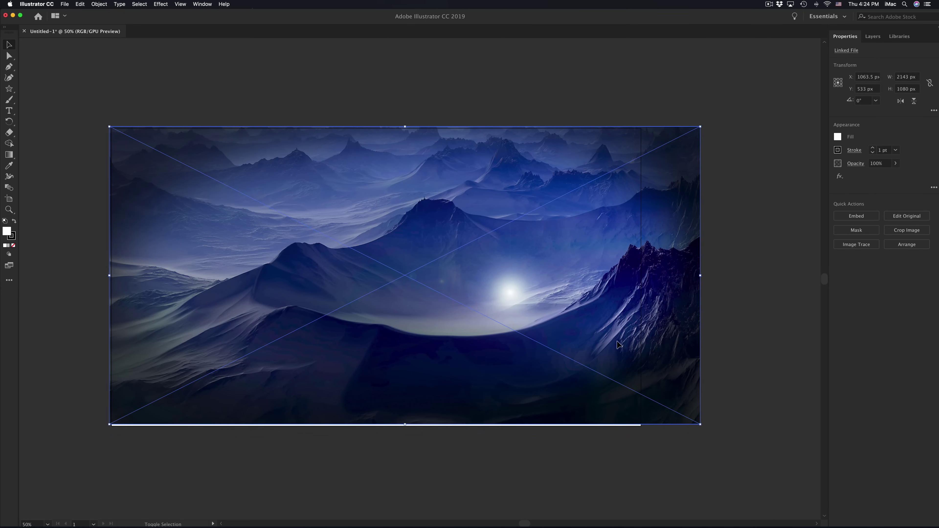
pyautogui.moveTo(702, 425); pyautogui.dragTo(781, 476)
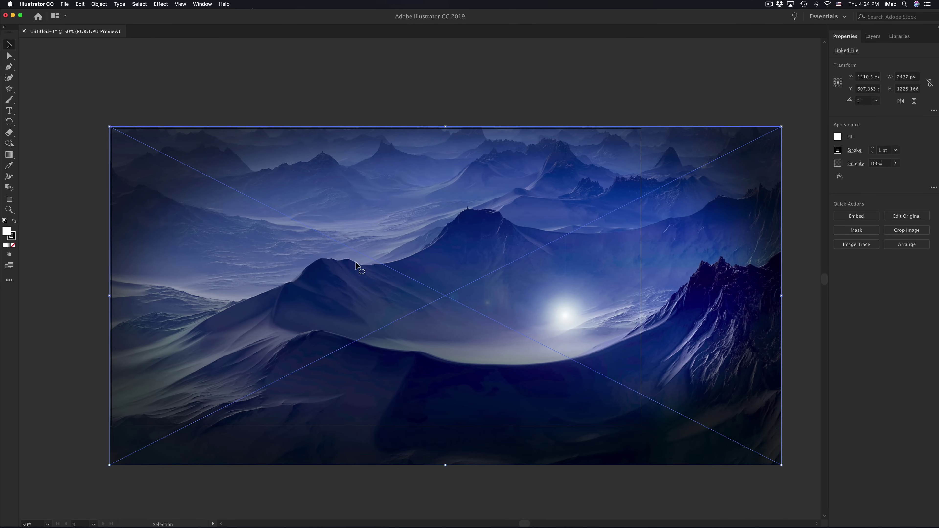
# Check the image's coverage against the artboard bounds, toggling its selection on and off.
pyautogui.click(10, 200)
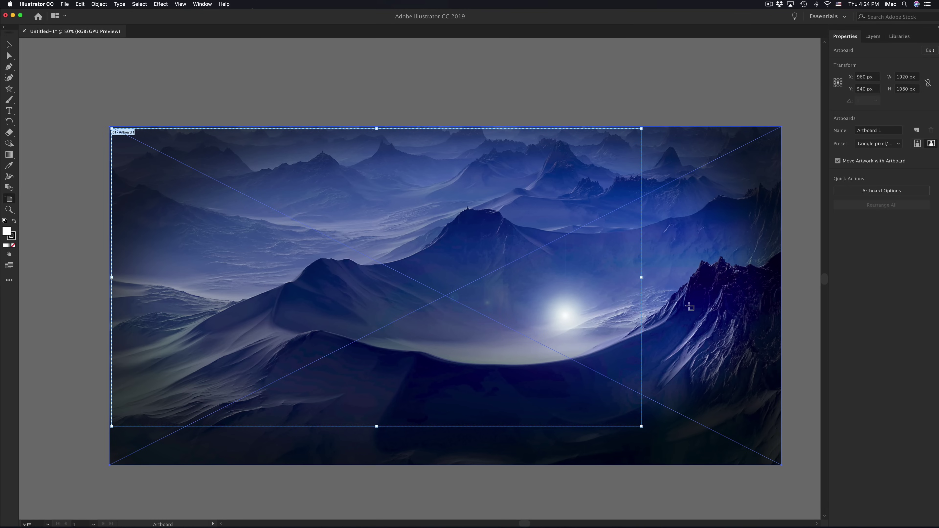
pyautogui.click(10, 45)
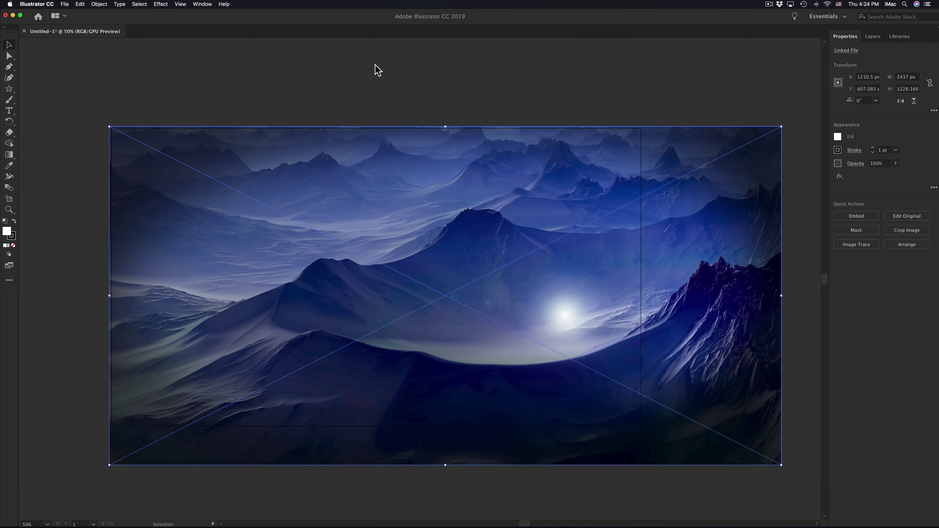
pyautogui.click(374, 68)
pyautogui.click(676, 141)
pyautogui.click(605, 111)
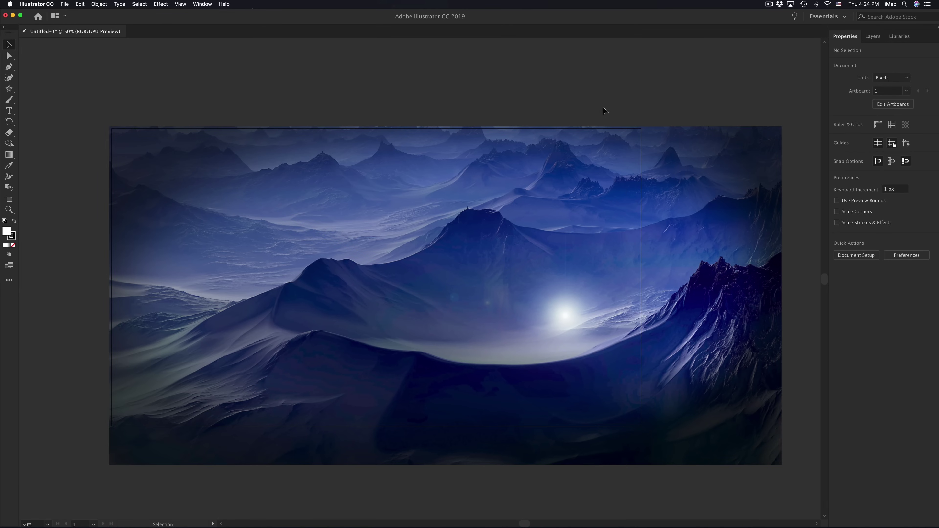
pyautogui.click(723, 179)
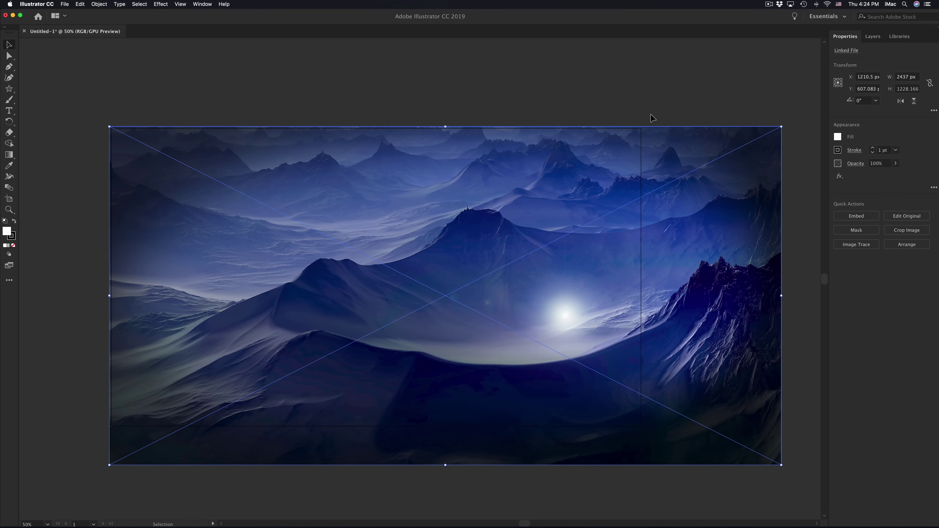
pyautogui.scroll(-1, 649, 112)
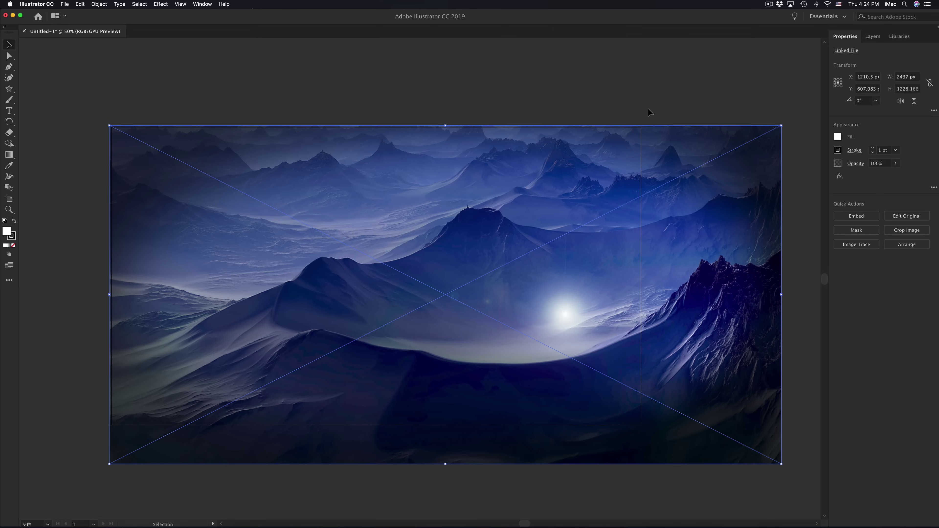
pyautogui.click(623, 104)
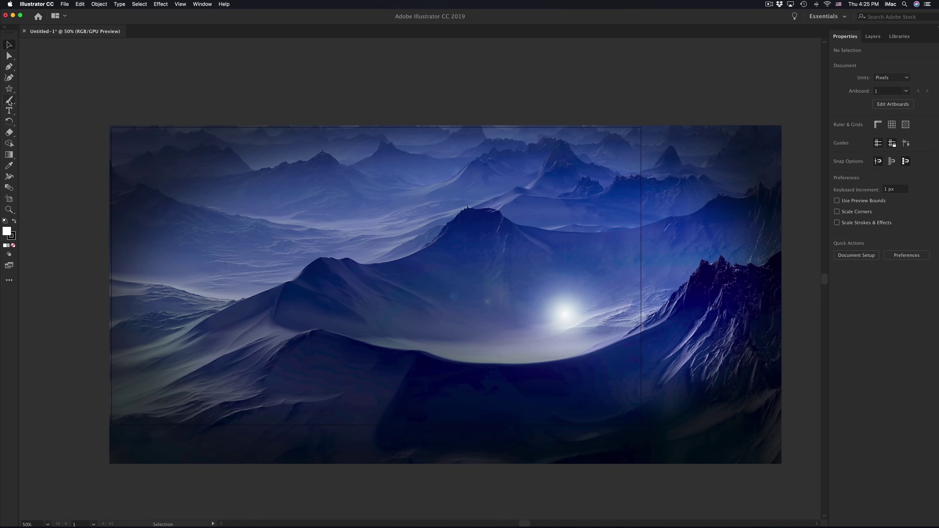
pyautogui.click(10, 92)
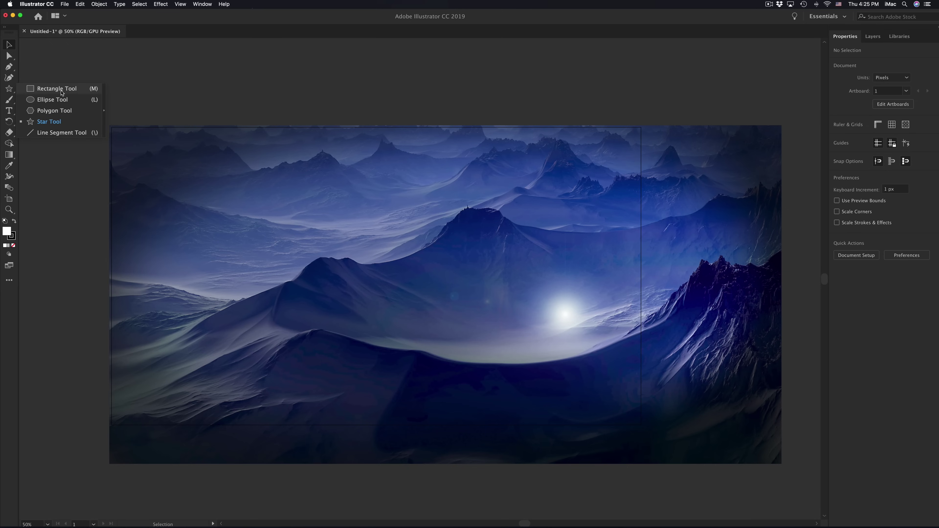
# Draw a white rectangle about 1935 × 1099 px over the artboard.
pyautogui.click(62, 92)
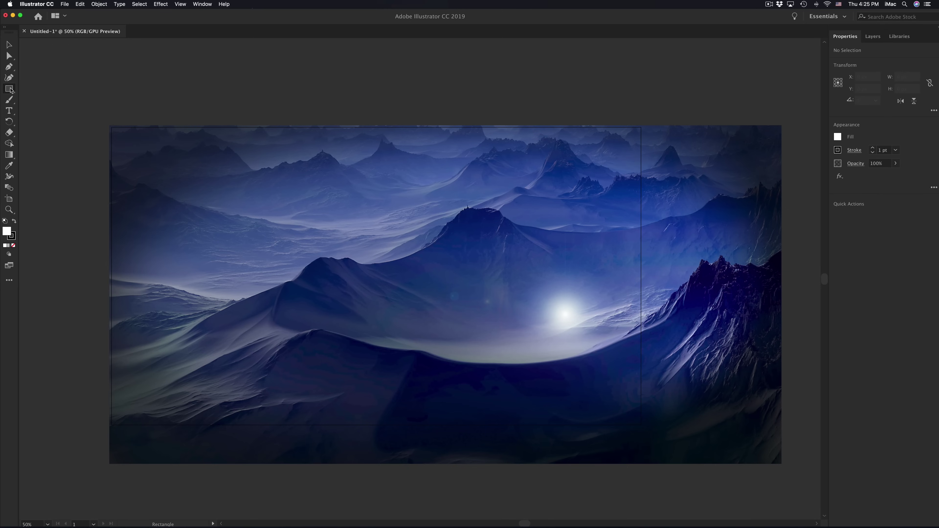
pyautogui.moveTo(9, 89); pyautogui.dragTo(36, 88)
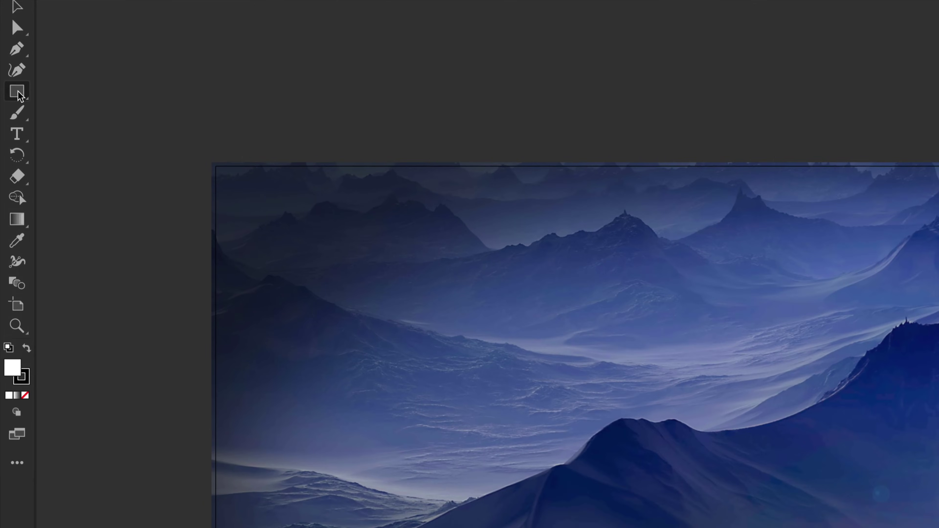
pyautogui.click(9, 90)
pyautogui.click(86, 96)
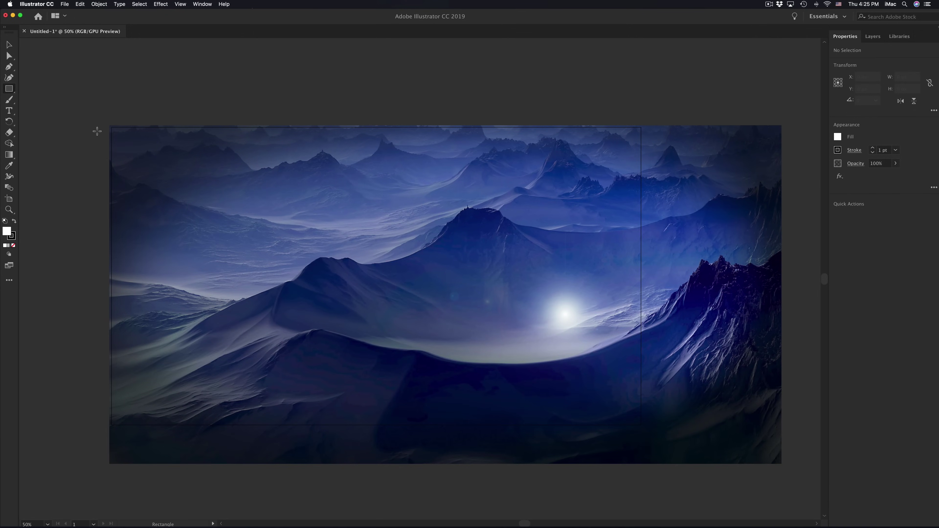
pyautogui.moveTo(111, 126); pyautogui.dragTo(643, 428)
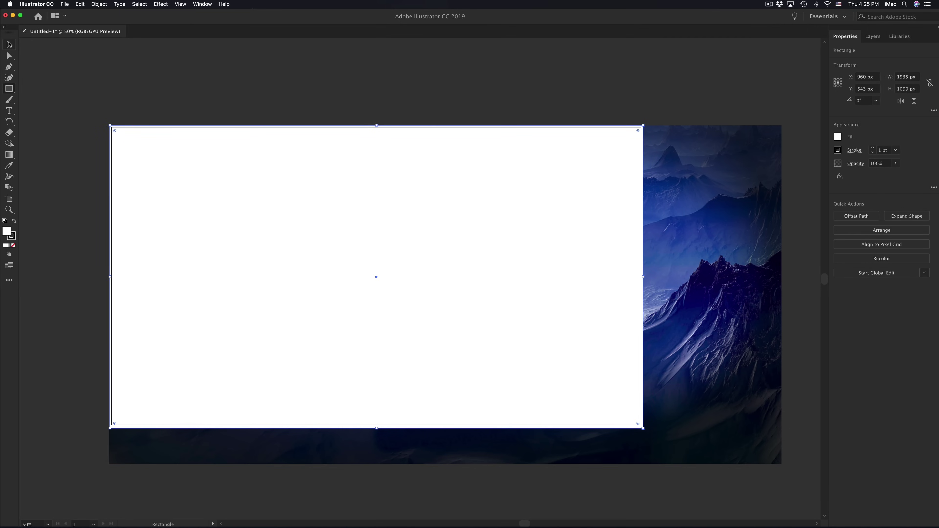
# Select both the white rectangle and the mountain image.
pyautogui.click(9, 44)
pyautogui.click(406, 115)
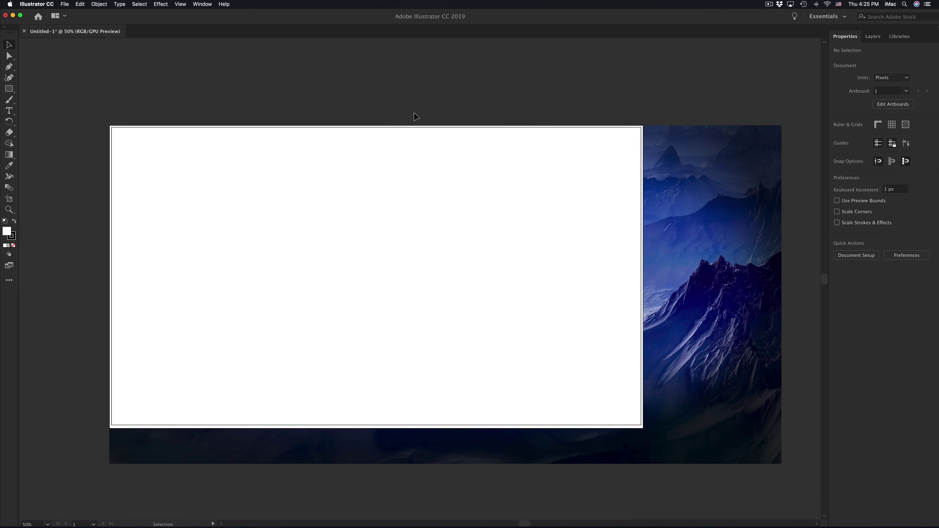
pyautogui.click(569, 179)
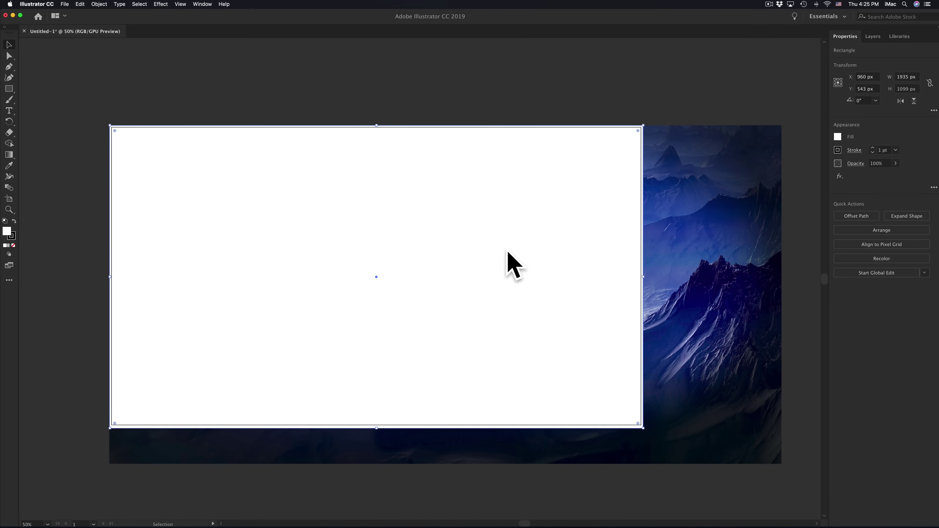
pyautogui.keyDown('shift'); pyautogui.click(692, 190); pyautogui.keyUp('shift')
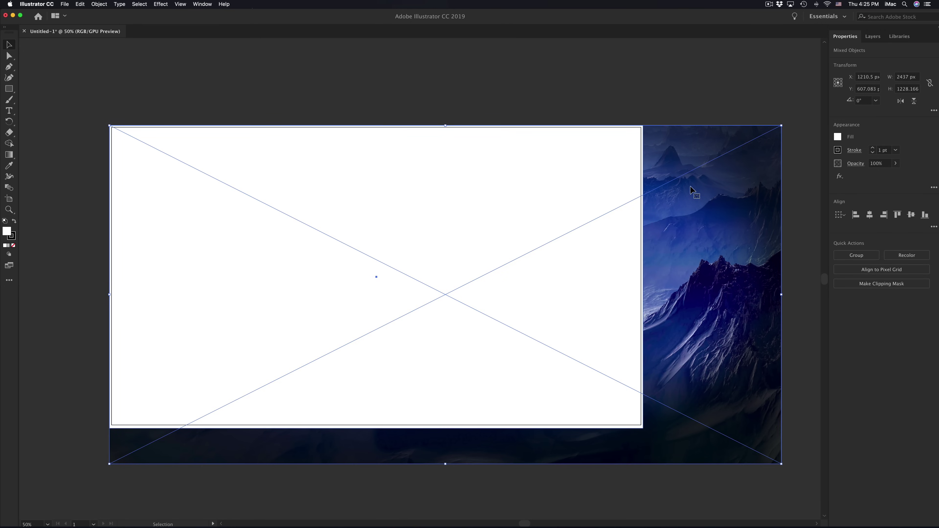
# Make a clipping mask (Cmd+7) so the rectangle clips the mountain photo to 1935 × 1099 px.
pyautogui.press('a')
pyautogui.press('super+7')
pyautogui.press('v')
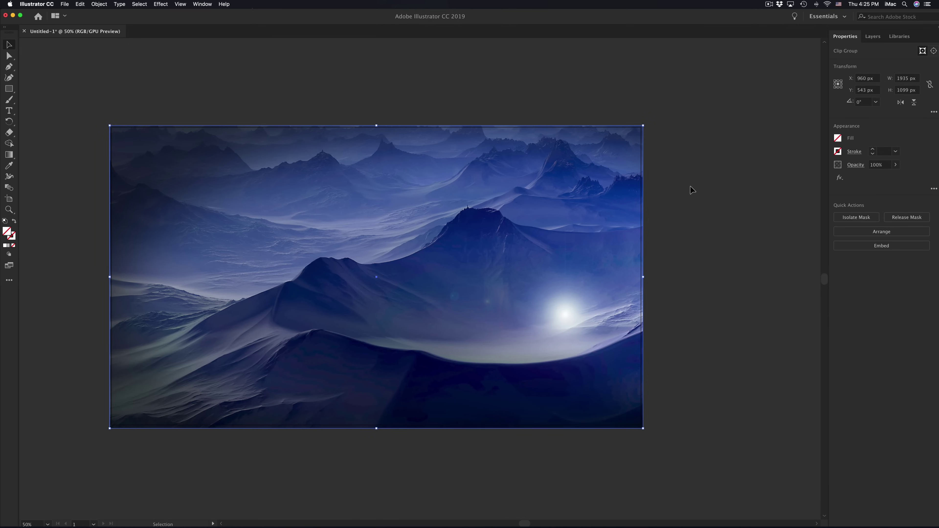
pyautogui.click(683, 192)
pyautogui.click(534, 241)
# With Direct Selection, drag the mountain photo inside the mask to about X 1013.5, Y 552 px.
pyautogui.doubleClick(556, 218)
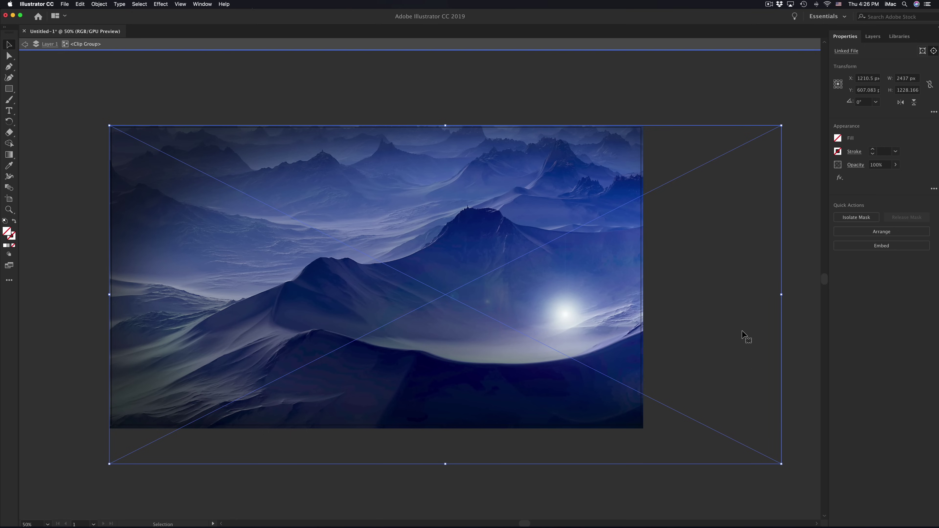
pyautogui.doubleClick(543, 87)
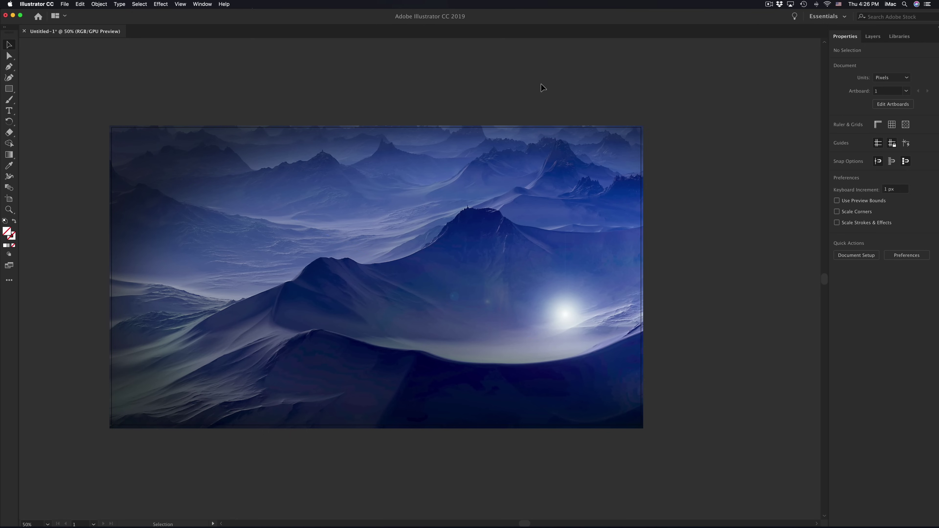
pyautogui.click(473, 182)
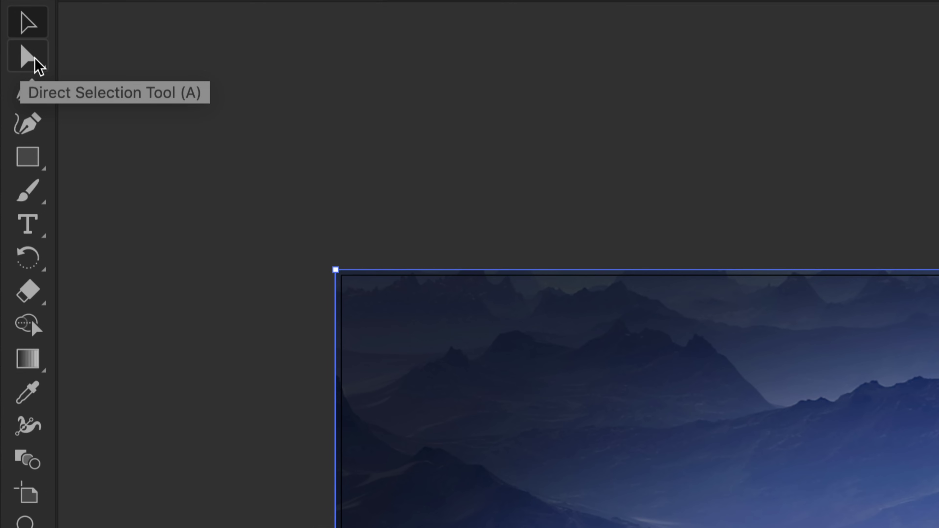
pyautogui.click(245, 61)
pyautogui.click(29, 57)
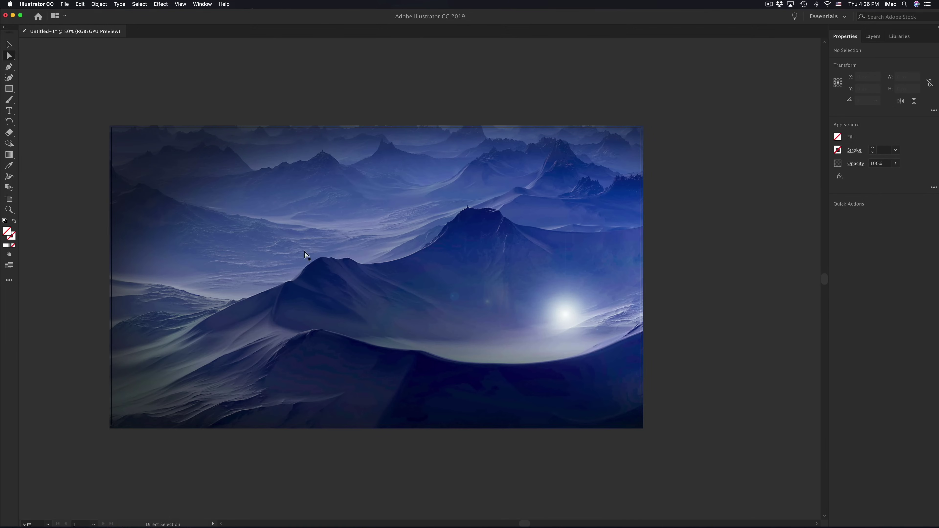
pyautogui.click(471, 209)
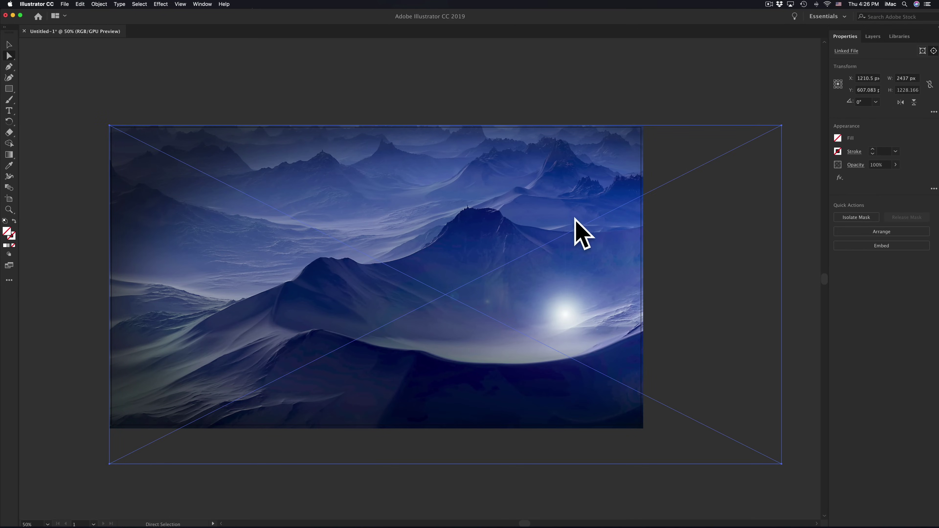
pyautogui.moveTo(511, 229); pyautogui.dragTo(445, 239)
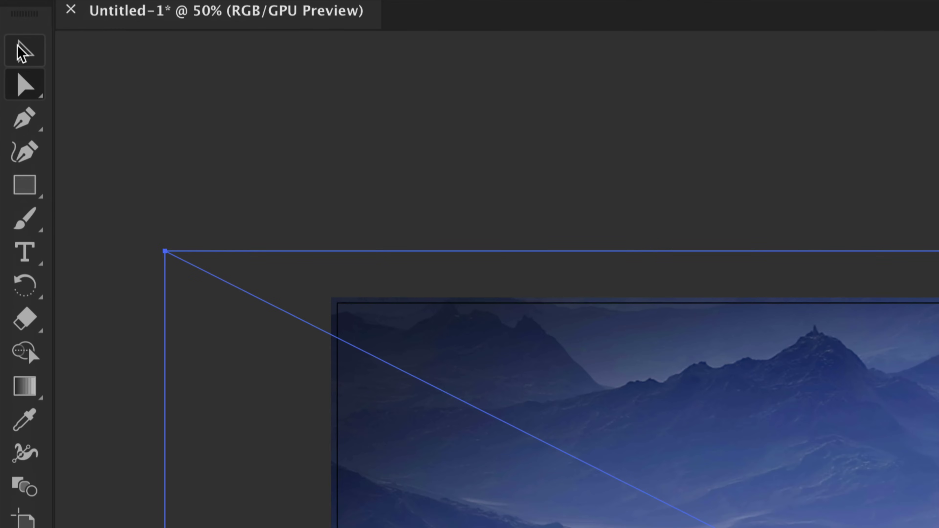
pyautogui.click(10, 44)
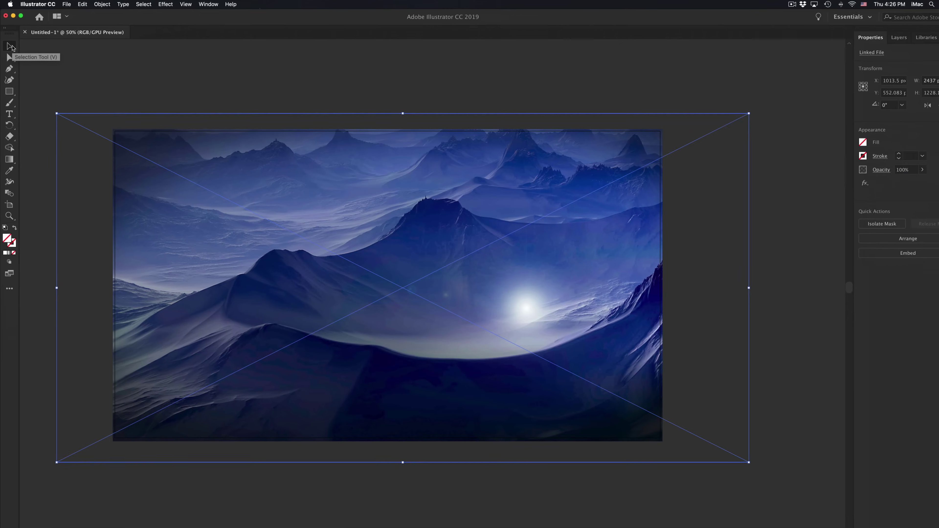
pyautogui.click(215, 55)
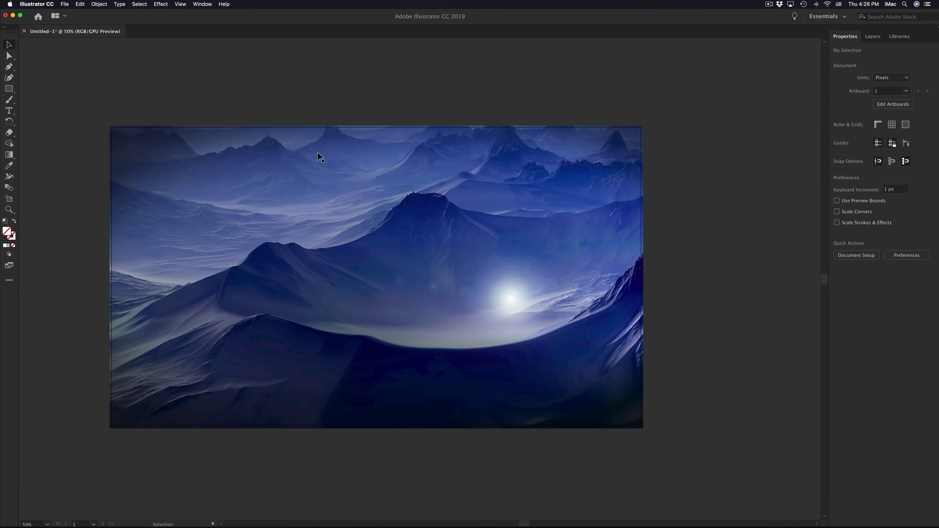
# Delete the clipped mountain group and bring forward the Tech&Design_Sample Finder window.
pyautogui.click(275, 171)
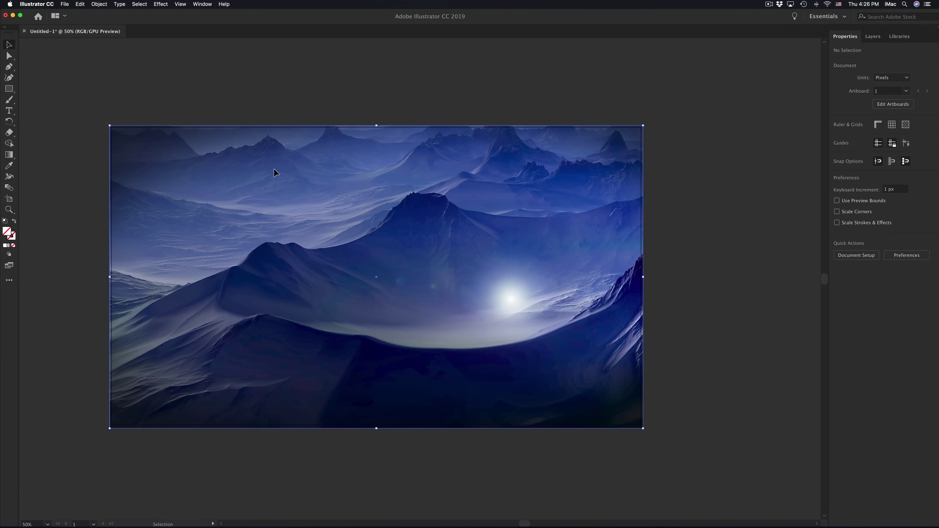
pyautogui.press('Delete')
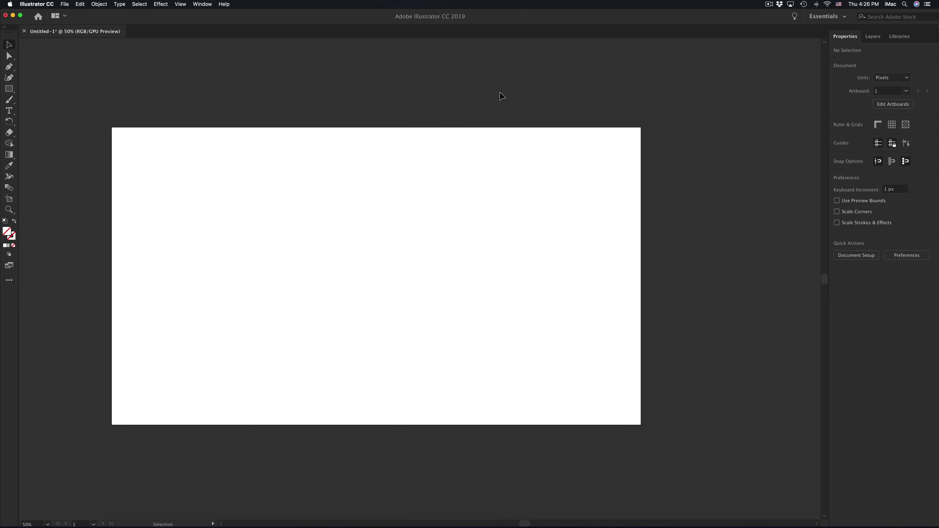
pyautogui.hotkey('ctrl', 'Up')
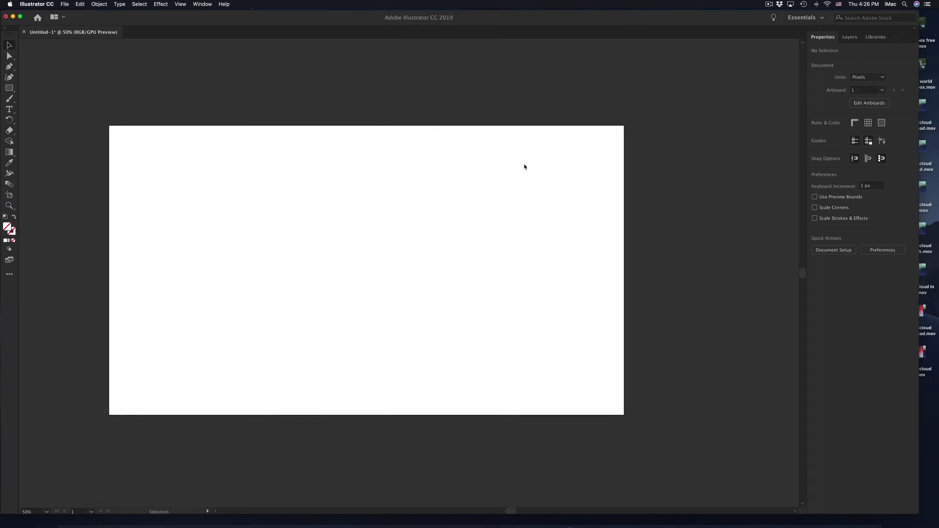
pyautogui.click(754, 370)
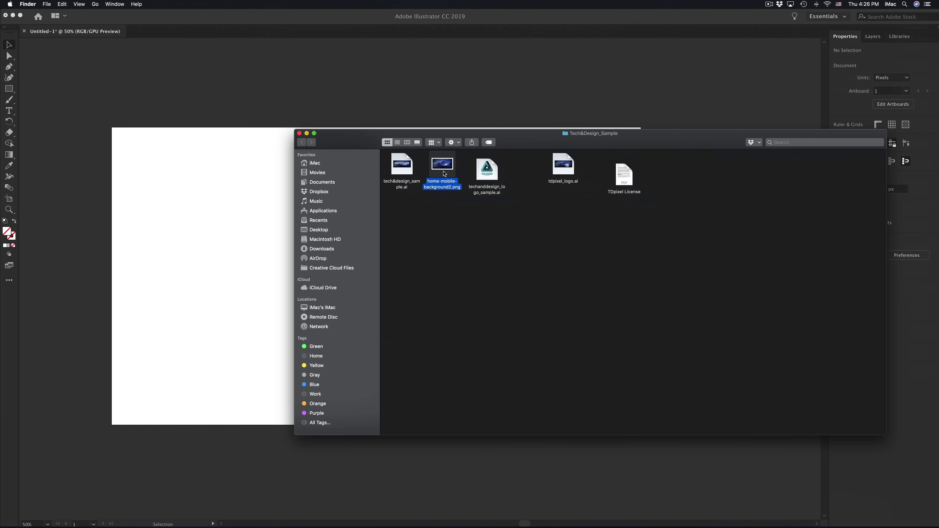
# Drag home-mobile-background2.png onto the artboard as a 2143 × 1080 px linked image.
pyautogui.moveTo(443, 173); pyautogui.dragTo(404, 265)
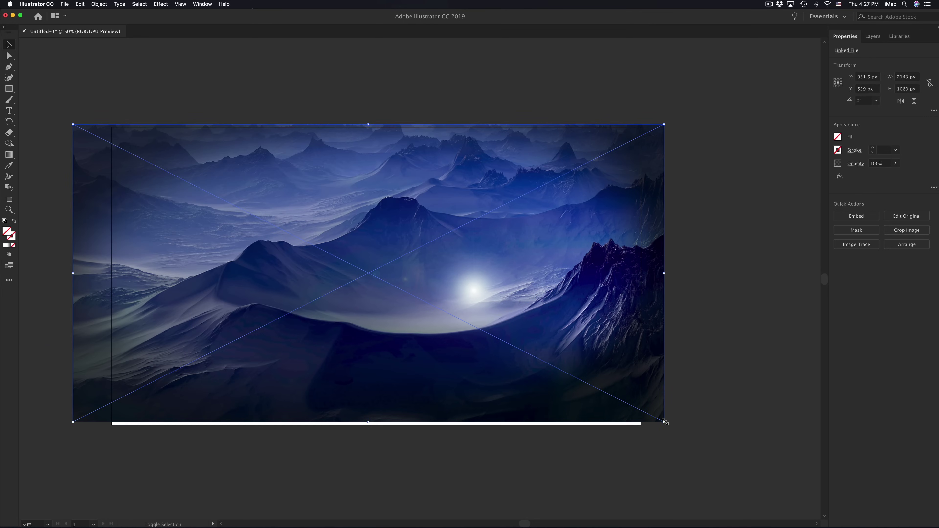
# Enlarge the mountain image past the artboard edges and drag out a star near its top-left.
pyautogui.moveTo(665, 421); pyautogui.dragTo(701, 441)
pyautogui.click(759, 253)
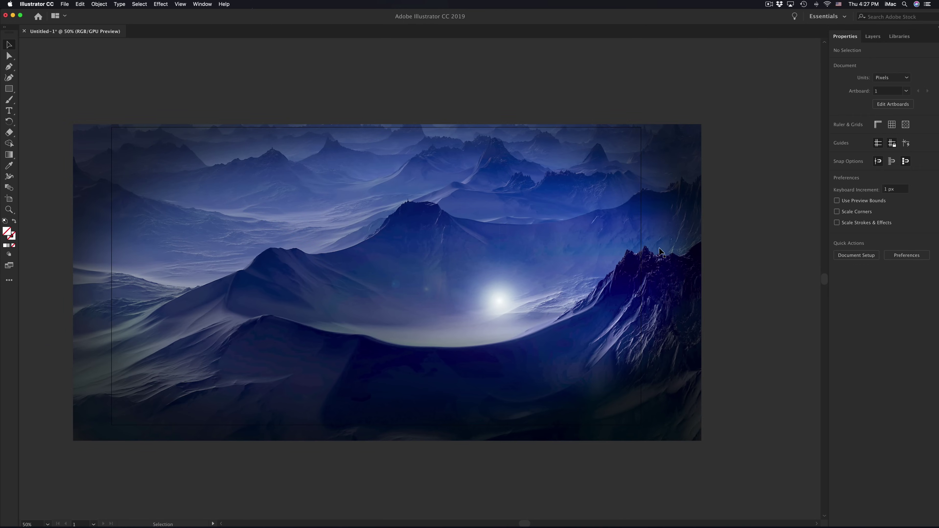
pyautogui.click(12, 91)
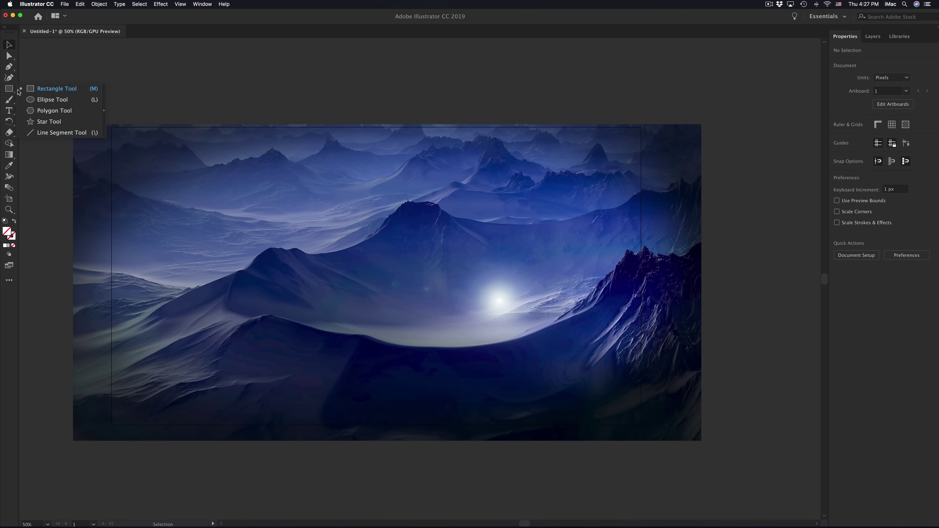
pyautogui.click(50, 122)
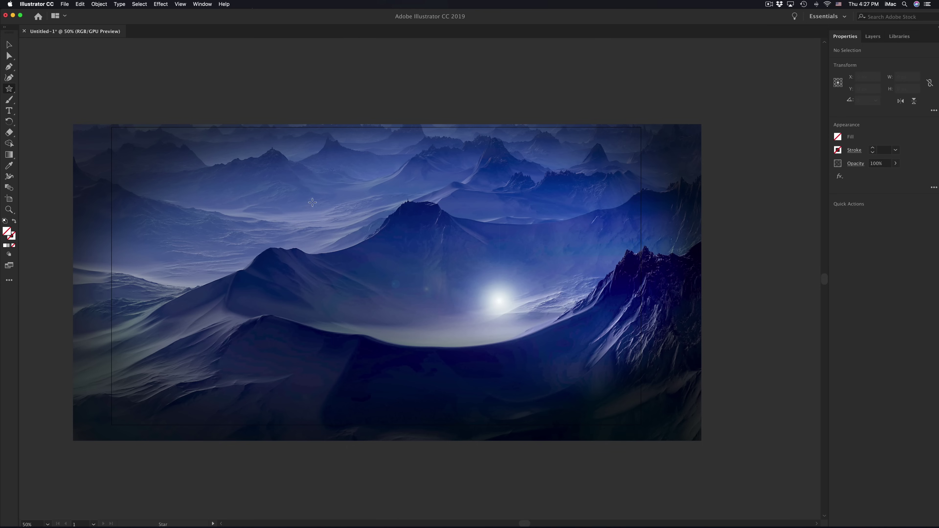
pyautogui.moveTo(312, 203); pyautogui.dragTo(335, 255)
# Set the star to five points and choose the dark fill colour 1C1616.
pyautogui.press('Down')
pyautogui.press('Down')
pyautogui.press('Down')
pyautogui.press('Down')
pyautogui.press('Down')
pyautogui.press('Down')
pyautogui.press('Down')
pyautogui.press('Down')
pyautogui.press('Down')
pyautogui.press('Down')
pyautogui.press('Down')
pyautogui.press('Down')
pyautogui.press('Down')
pyautogui.press('Down')
pyautogui.press('Down')
pyautogui.press('Down')
pyautogui.press('Down')
pyautogui.press('Down')
pyautogui.press('Down')
pyautogui.press('Down')
pyautogui.press('Down')
pyautogui.press('Down')
pyautogui.press('Down')
pyautogui.press('Down')
pyautogui.press('Down')
pyautogui.press('Down')
pyautogui.press('Down')
pyautogui.press('Down')
pyautogui.press('Down')
pyautogui.press('Down')
pyautogui.press('Down')
pyautogui.press('Down')
pyautogui.press('Up')
pyautogui.press('Up')
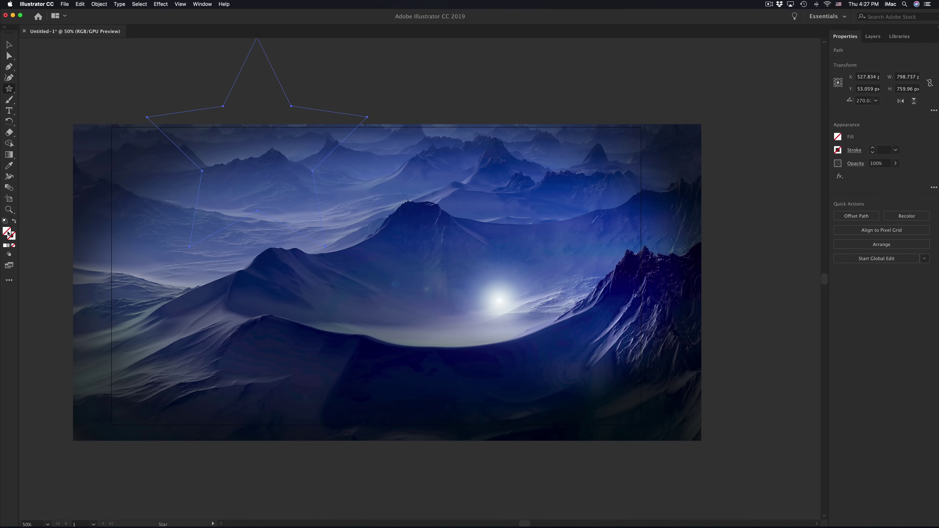
pyautogui.doubleClick(7, 233)
pyautogui.click(35, 173)
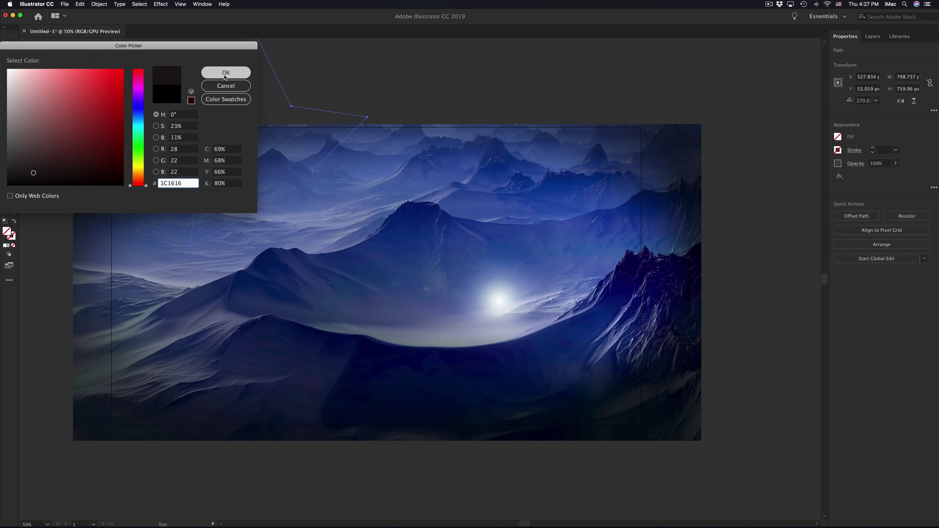
# Apply the 1C1616 star fill, centre the star over the mountain image, and select both.
pyautogui.click(226, 73)
pyautogui.click(9, 45)
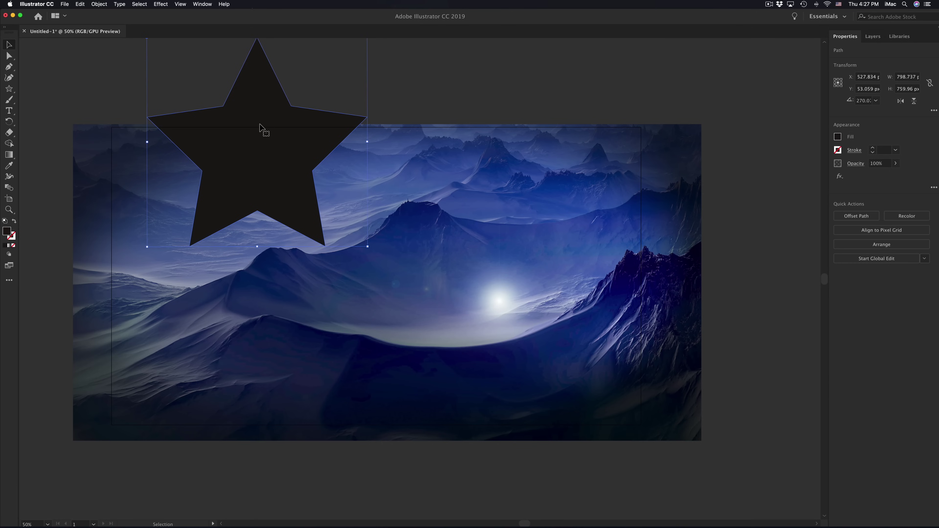
pyautogui.moveTo(259, 125); pyautogui.dragTo(382, 248)
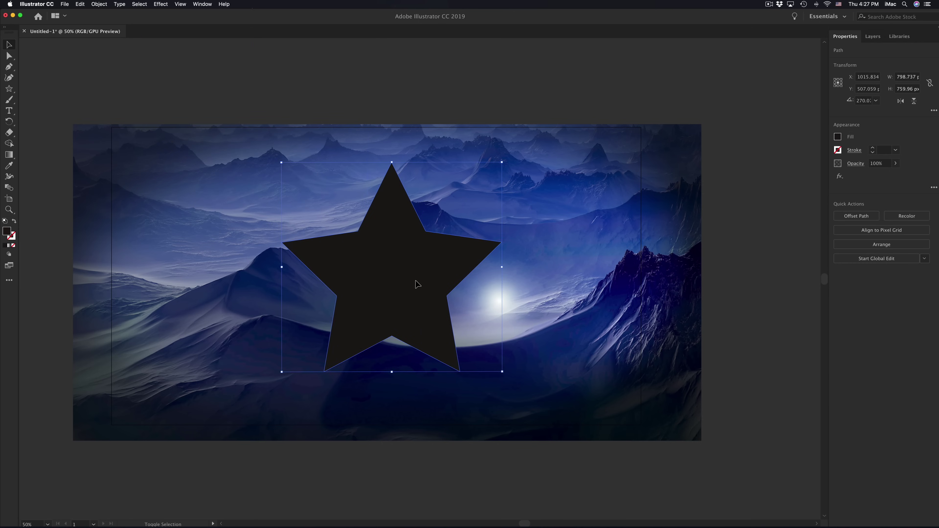
pyautogui.keyDown('shift'); pyautogui.click(574, 186); pyautogui.keyUp('shift')
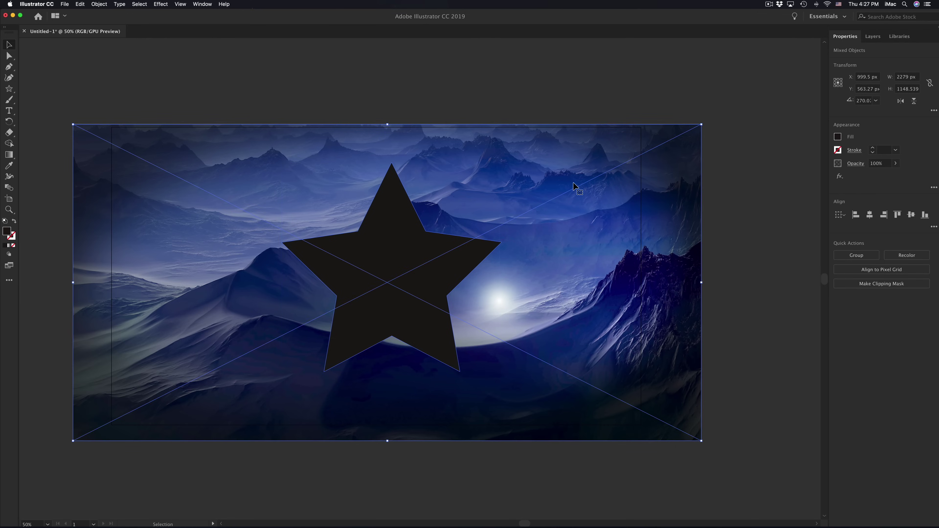
# Clip the mountain image into the star with Cmd+7, then undo a trial move of the group.
pyautogui.press('super+7')
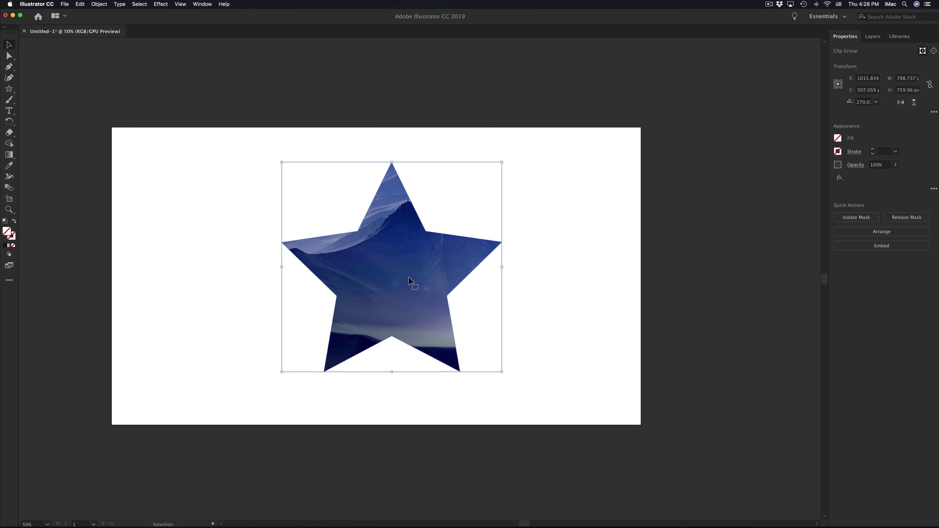
pyautogui.click(553, 188)
pyautogui.moveTo(434, 278); pyautogui.dragTo(362, 256)
pyautogui.press('super+z')
pyautogui.click(279, 88)
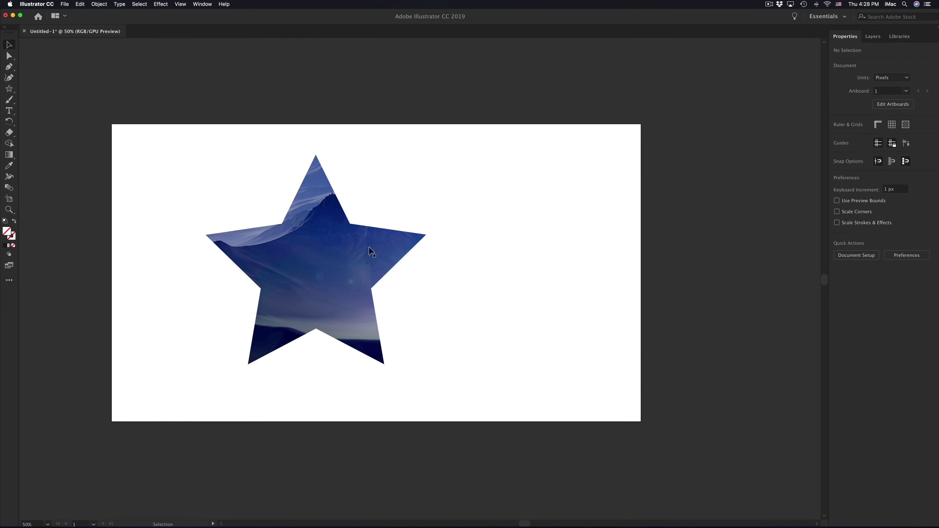
# Open the star clip group in isolation mode and select the image inside it.
pyautogui.click(333, 255)
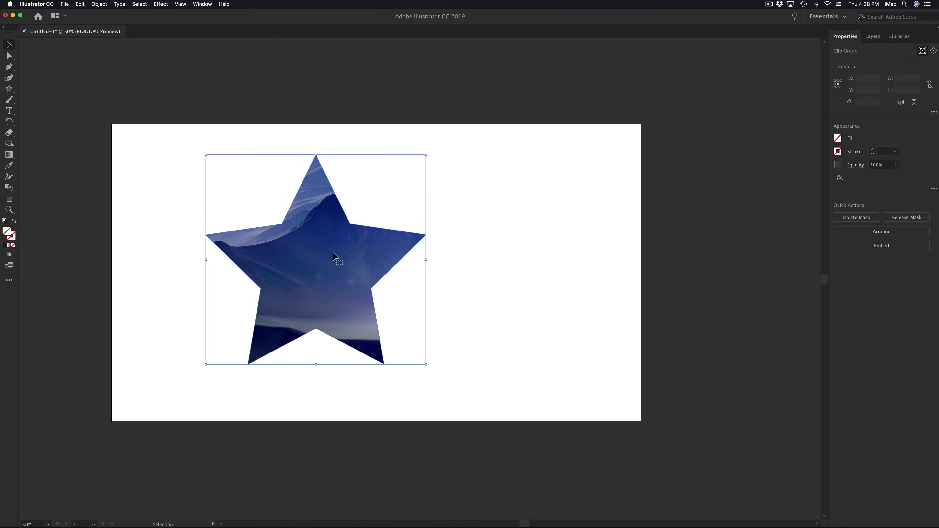
pyautogui.doubleClick(317, 251)
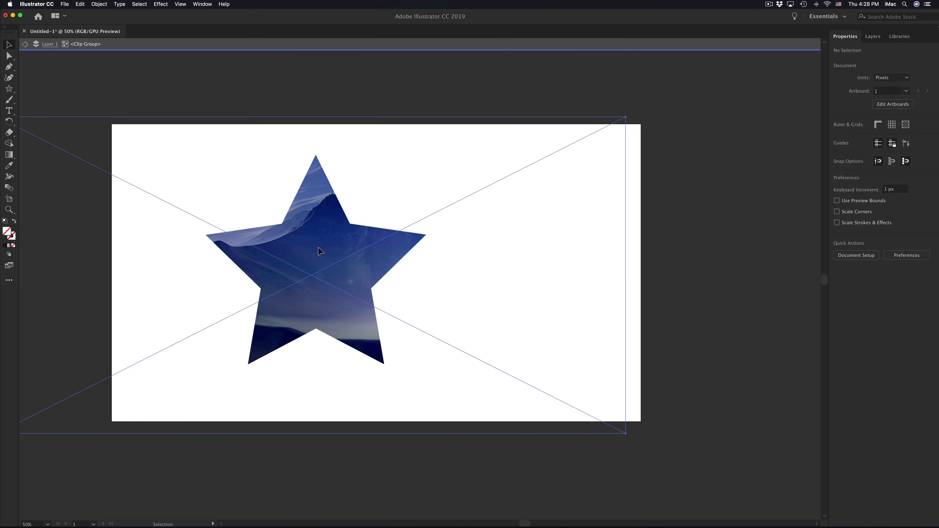
pyautogui.click(319, 248)
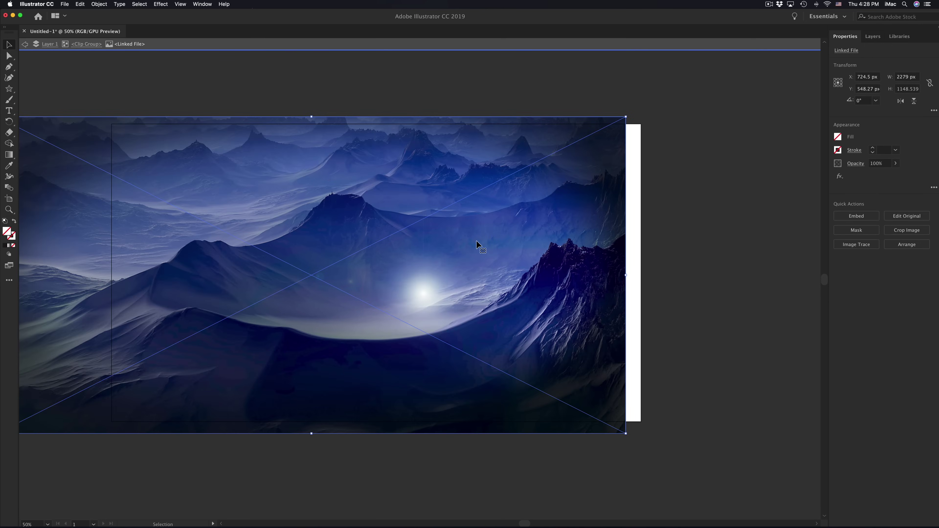
# Slide the mountain image left, then right, inside the star clip group to reframe the landscape.
pyautogui.moveTo(475, 241); pyautogui.dragTo(461, 246)
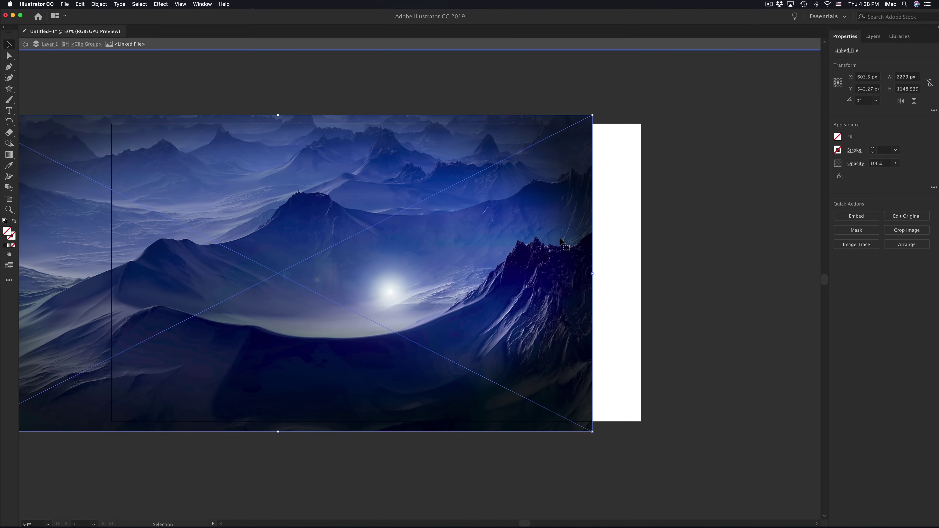
pyautogui.click(613, 235)
pyautogui.doubleClick(652, 182)
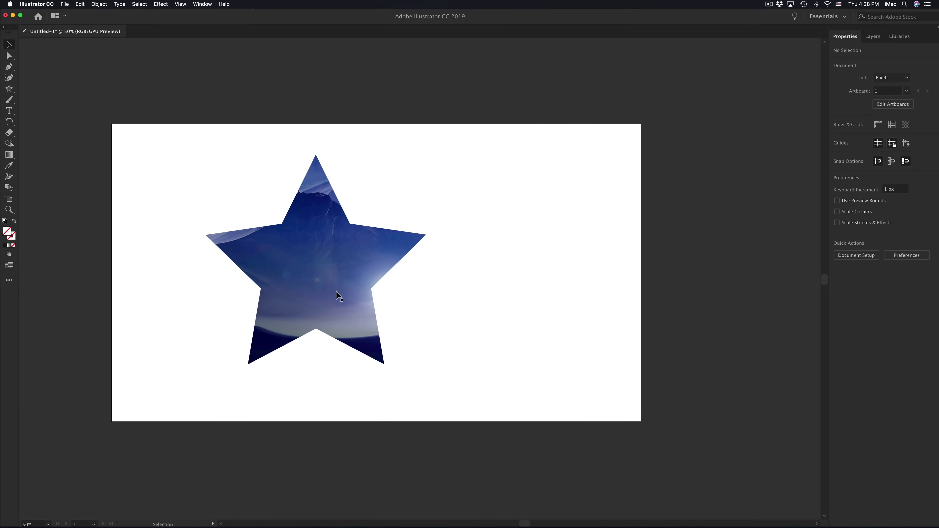
pyautogui.click(329, 271)
pyautogui.doubleClick(321, 274)
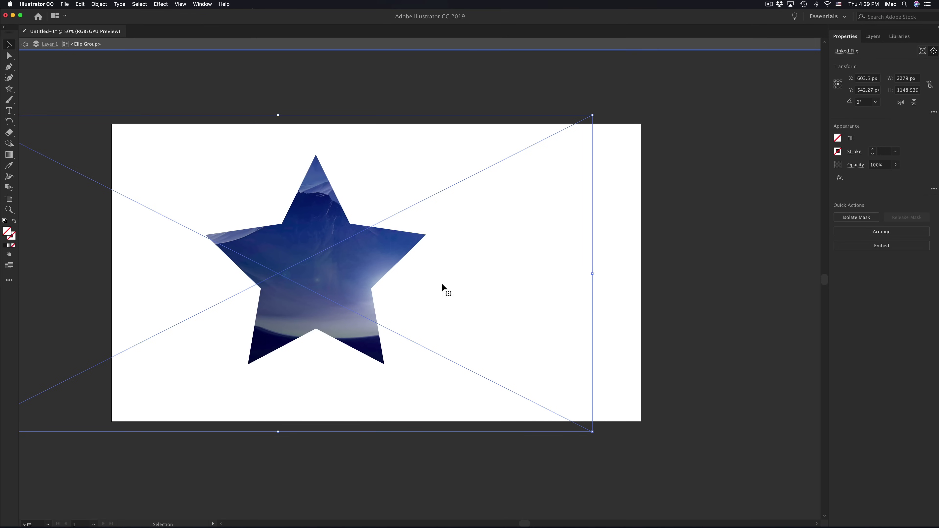
pyautogui.moveTo(407, 282); pyautogui.dragTo(472, 255)
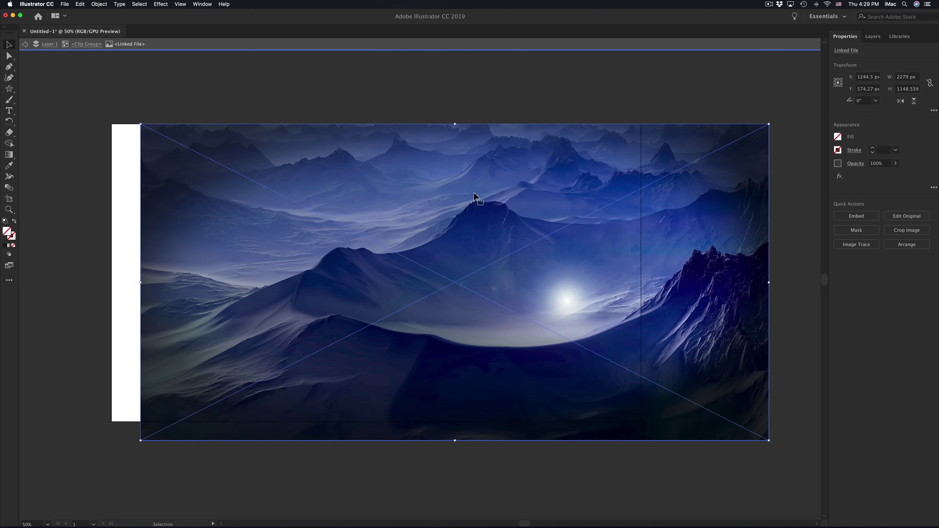
pyautogui.doubleClick(477, 199)
pyautogui.click(10, 112)
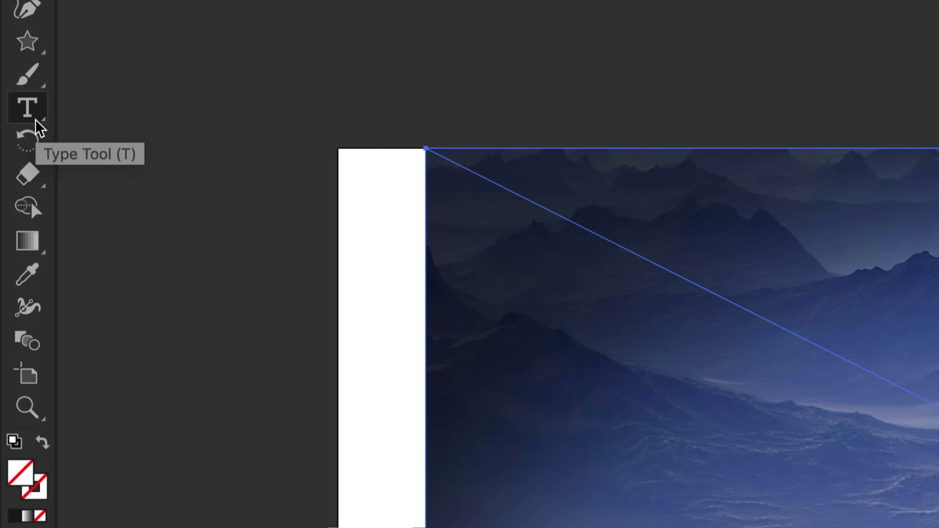
# Type 'TECH & DESIGN' on the image, scale it to about 86 pt, and place it above the peak.
pyautogui.click(407, 217)
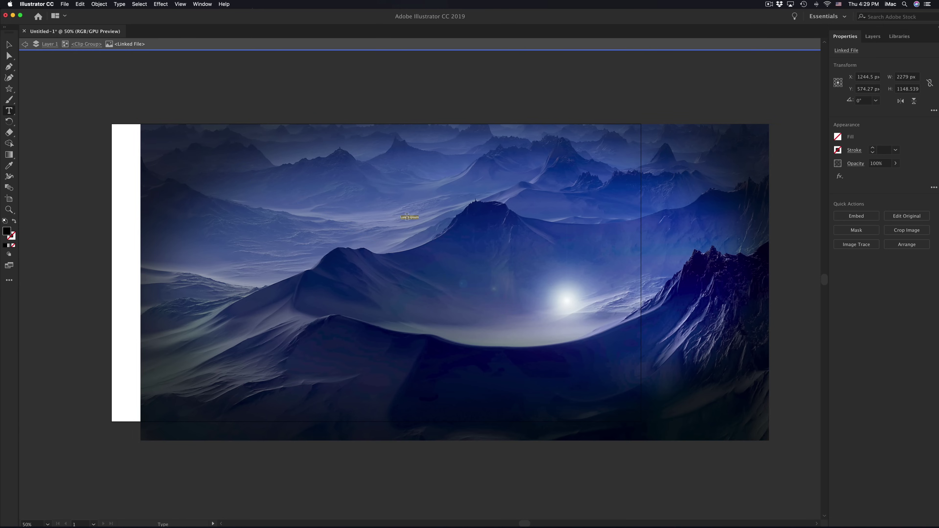
pyautogui.write('TECH & DESIGN')
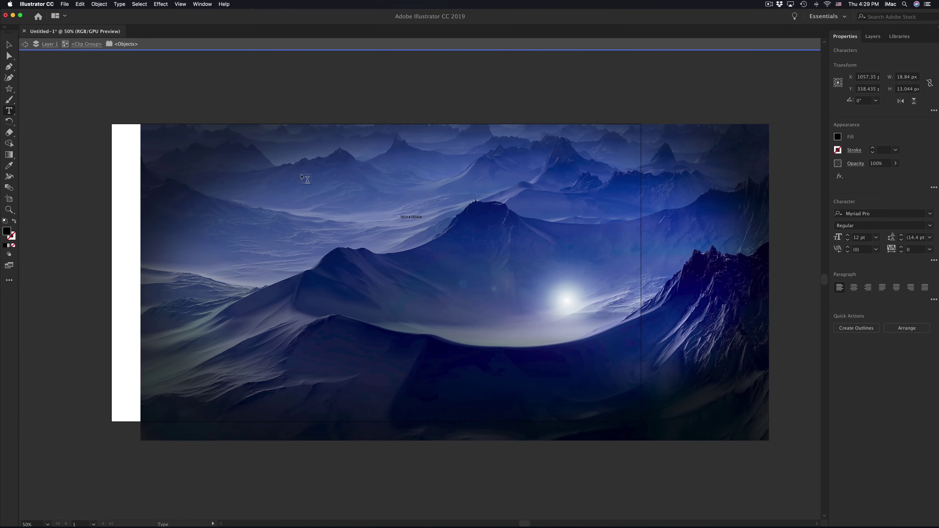
pyautogui.press('super+a')
pyautogui.click(9, 45)
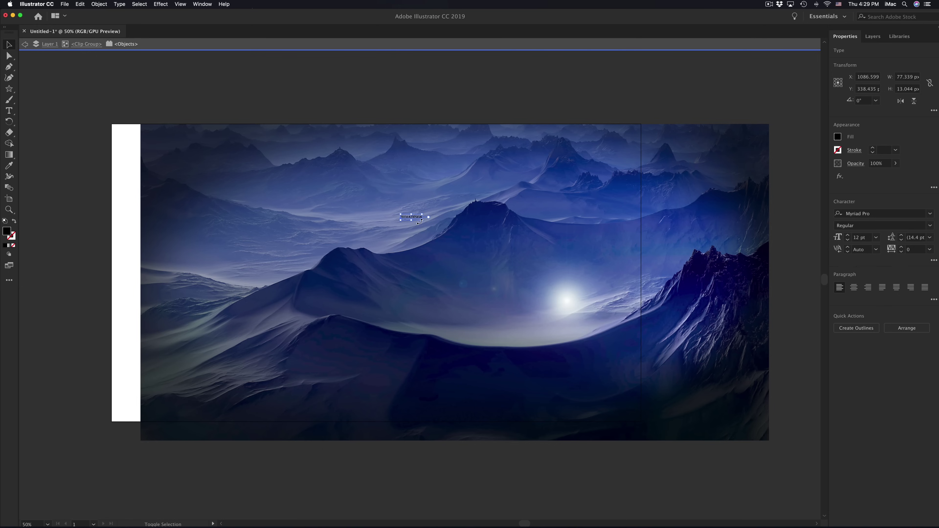
pyautogui.moveTo(439, 235); pyautogui.dragTo(549, 329)
pyautogui.moveTo(520, 232); pyautogui.dragTo(469, 242)
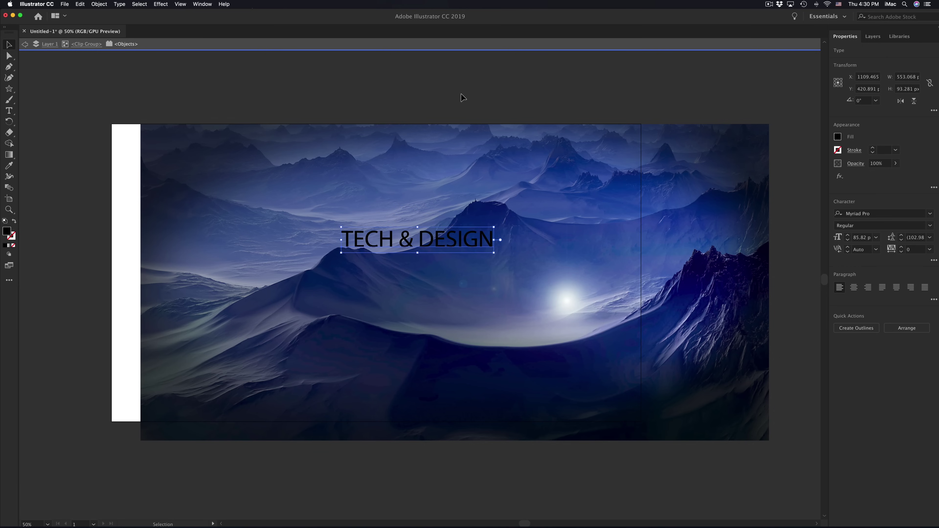
pyautogui.click(462, 97)
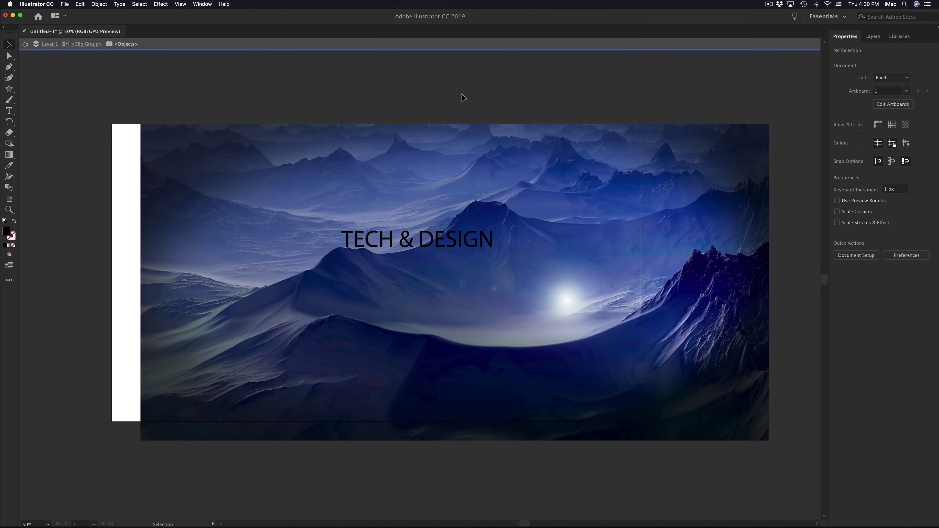
# Re-enter the star group and shift the TECH & DESIGN title further left.
pyautogui.doubleClick(462, 97)
pyautogui.click(376, 241)
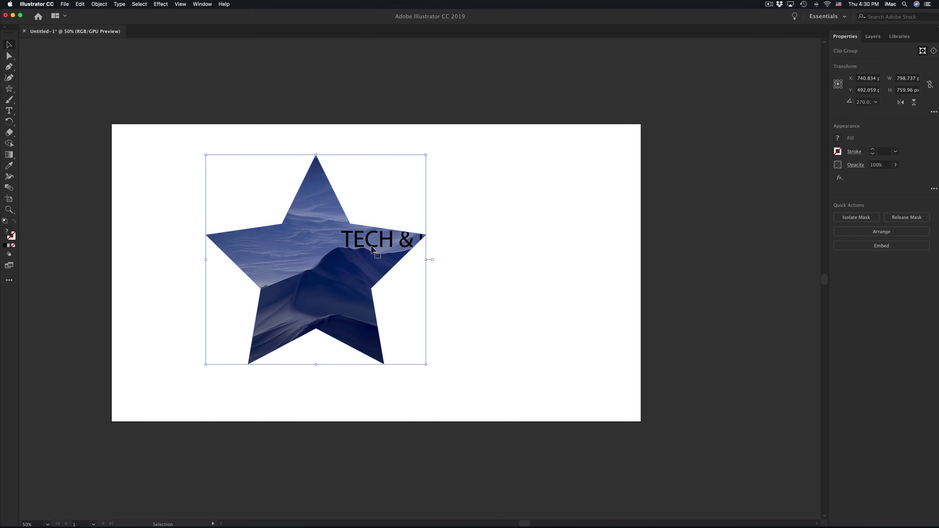
pyautogui.doubleClick(372, 249)
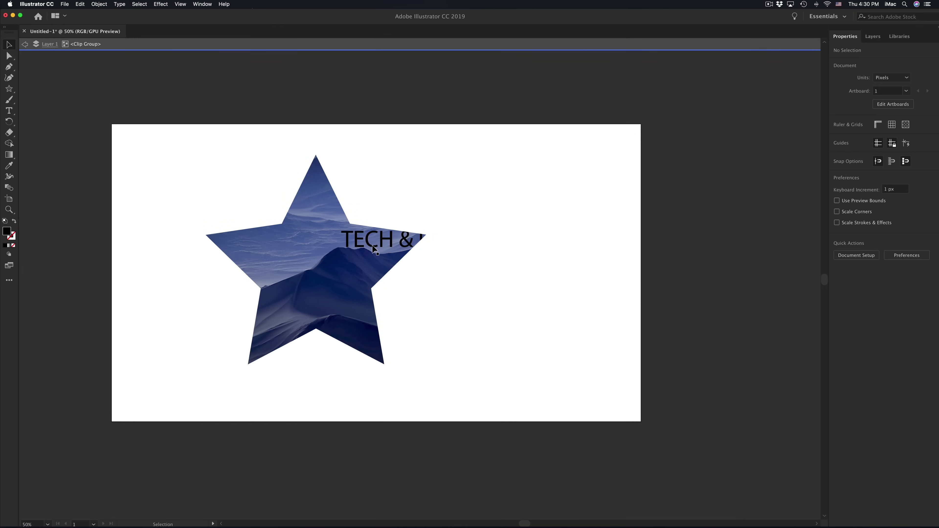
pyautogui.click(374, 250)
pyautogui.moveTo(374, 250); pyautogui.dragTo(323, 258)
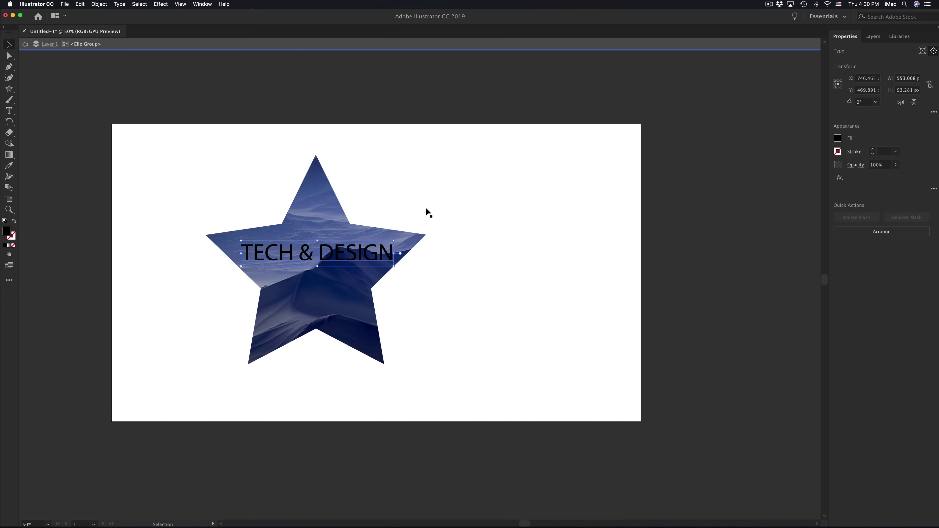
# Move the whole star clip group to the artboard's top-left, at X 297.8, Y 146 px.
pyautogui.click(426, 209)
pyautogui.doubleClick(533, 80)
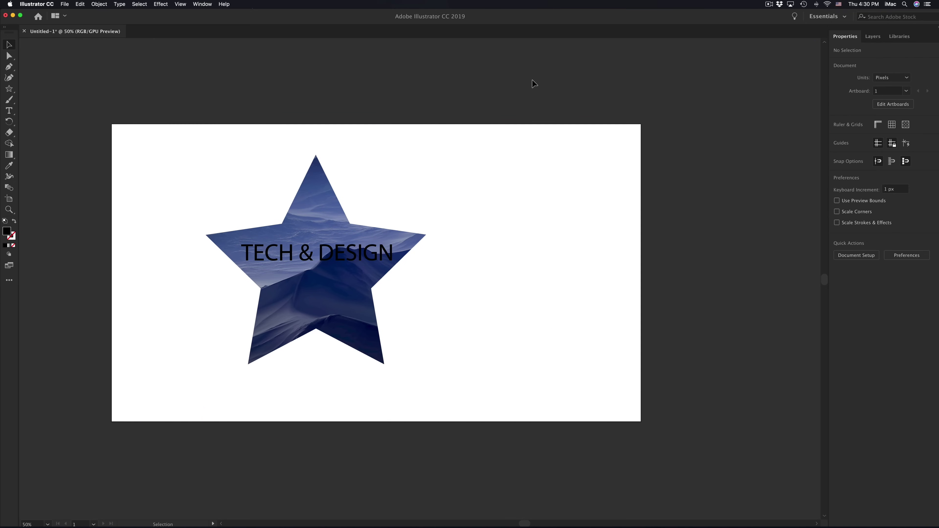
pyautogui.press('super+a')
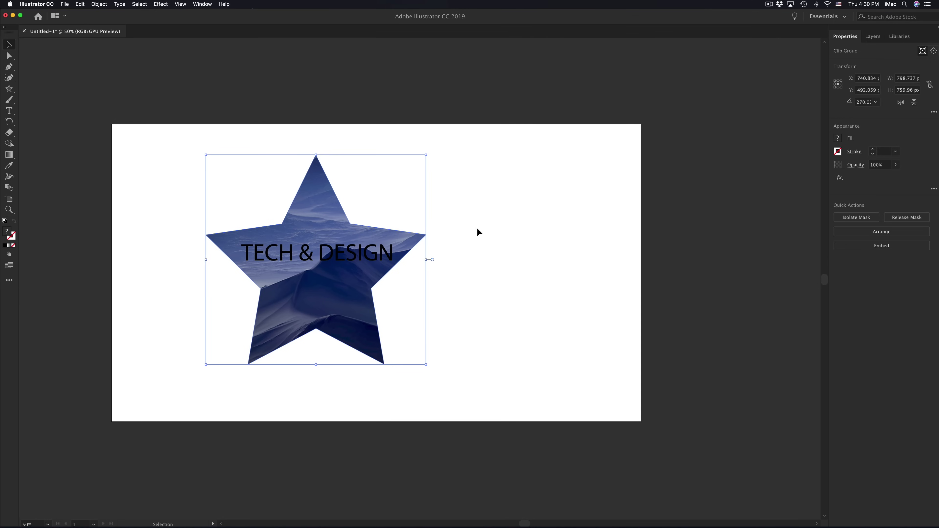
pyautogui.click(477, 232)
pyautogui.moveTo(361, 272); pyautogui.dragTo(219, 199)
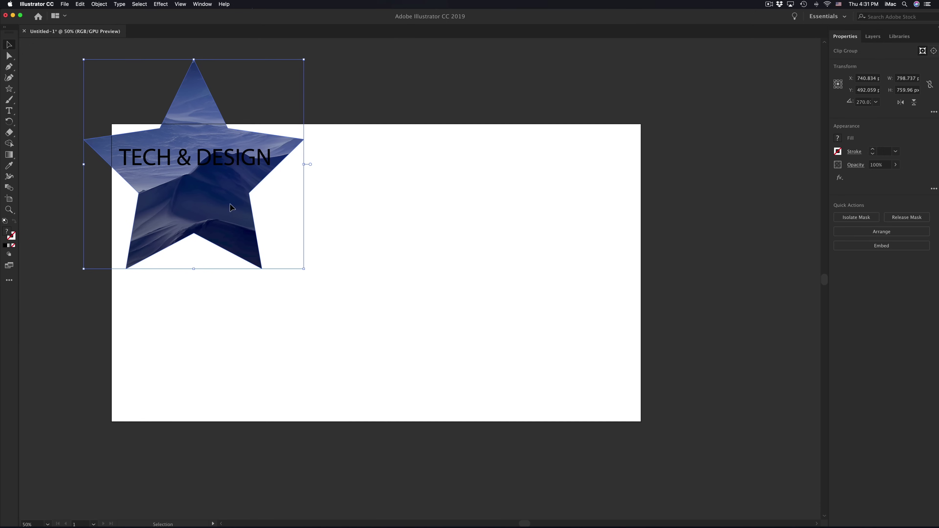
pyautogui.click(416, 225)
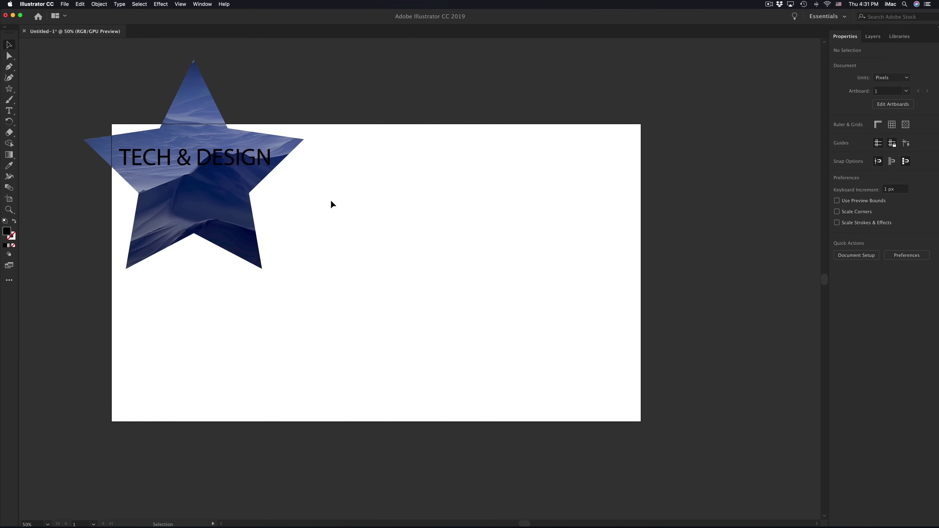
pyautogui.hotkey('ctrl', 'Up')
# Drag home-mobile-background2.png from Finder onto the canvas and shrink it to about 1506 × 759 px.
pyautogui.click(681, 361)
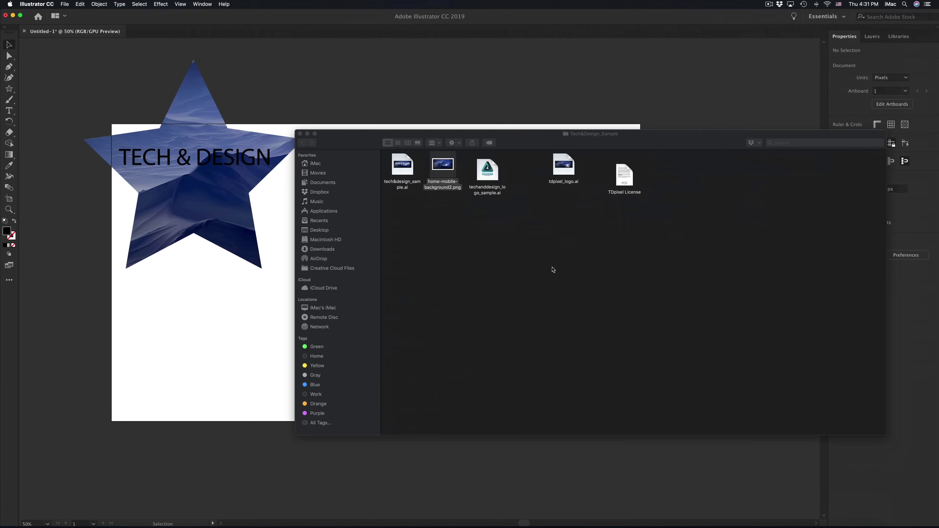
pyautogui.moveTo(445, 173); pyautogui.dragTo(214, 343)
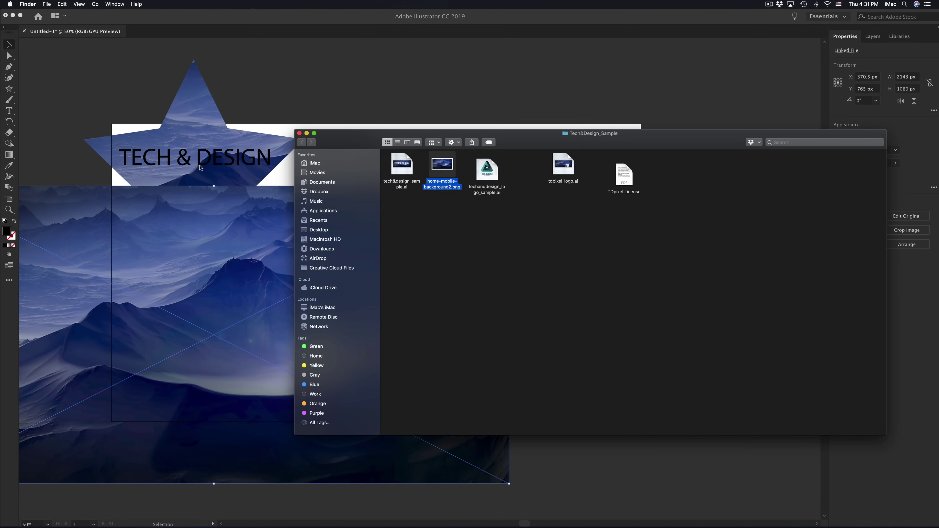
pyautogui.click(253, 96)
pyautogui.moveTo(151, 275); pyautogui.dragTo(391, 233)
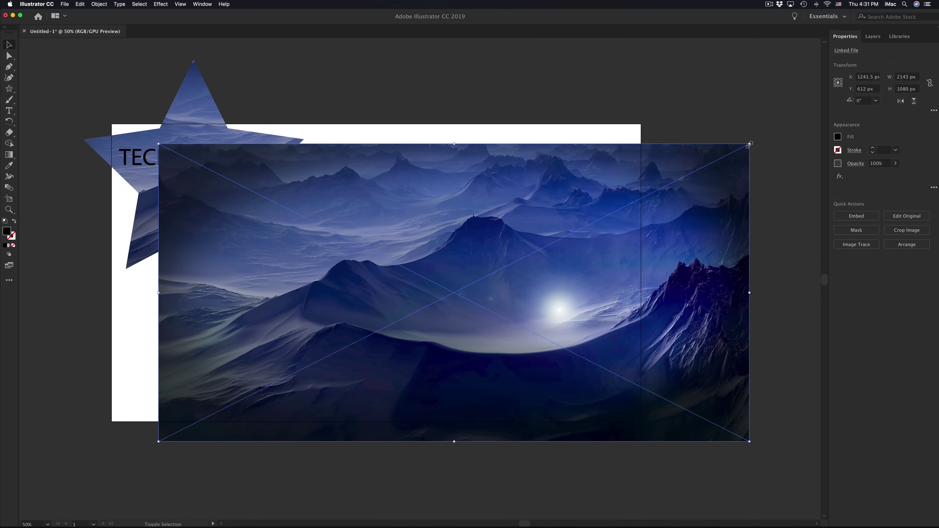
pyautogui.moveTo(749, 143); pyautogui.dragTo(574, 233)
pyautogui.moveTo(449, 341); pyautogui.dragTo(513, 307)
# Push the titled star off to the left and centre the new mountain photo on the artboard.
pyautogui.click(155, 222)
pyautogui.moveTo(156, 222); pyautogui.dragTo(37, 277)
pyautogui.moveTo(93, 260); pyautogui.dragTo(63, 270)
pyautogui.moveTo(337, 274); pyautogui.dragTo(289, 248)
pyautogui.click(446, 112)
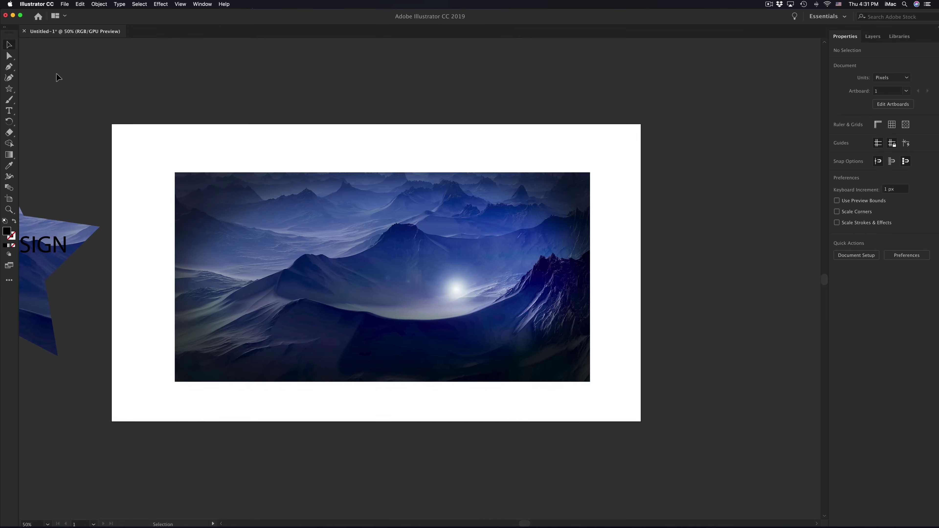
# Type 'TECH AND DESIGN' on the photo and set it to Myriad Pro Bold Condensed.
pyautogui.click(10, 111)
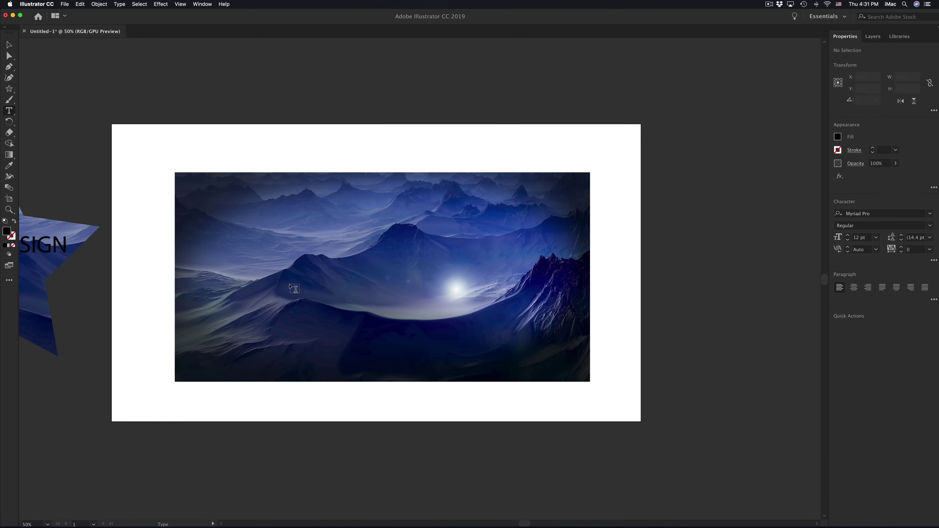
pyautogui.click(314, 265)
pyautogui.write('EC')
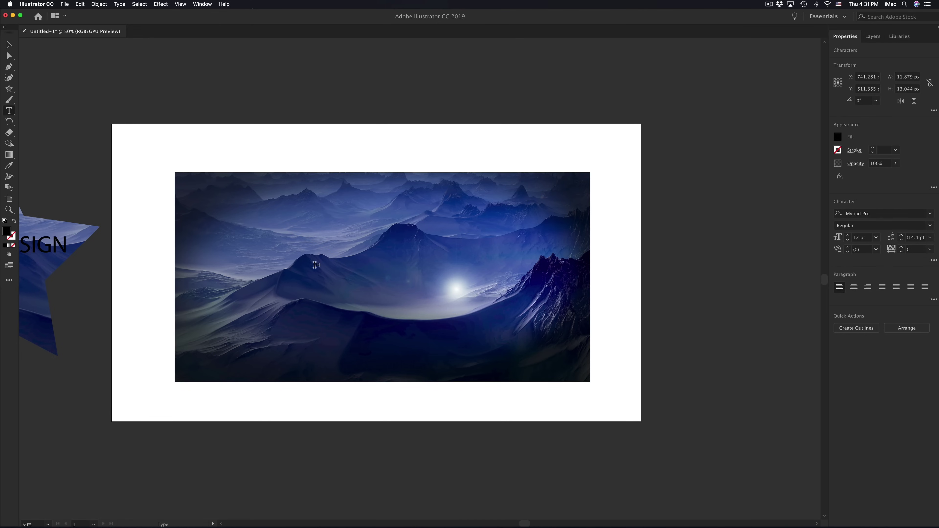
pyautogui.write('H AND DESIGN')
pyautogui.press('super+a')
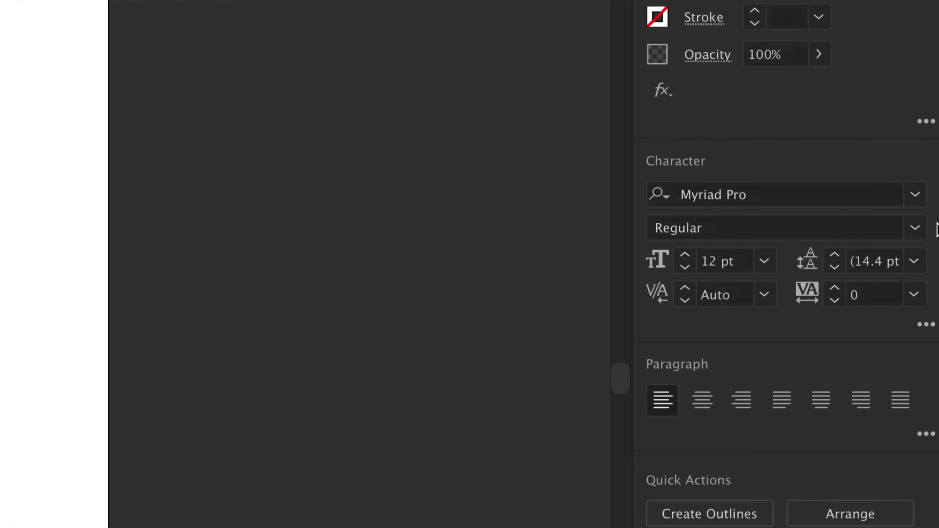
pyautogui.click(905, 230)
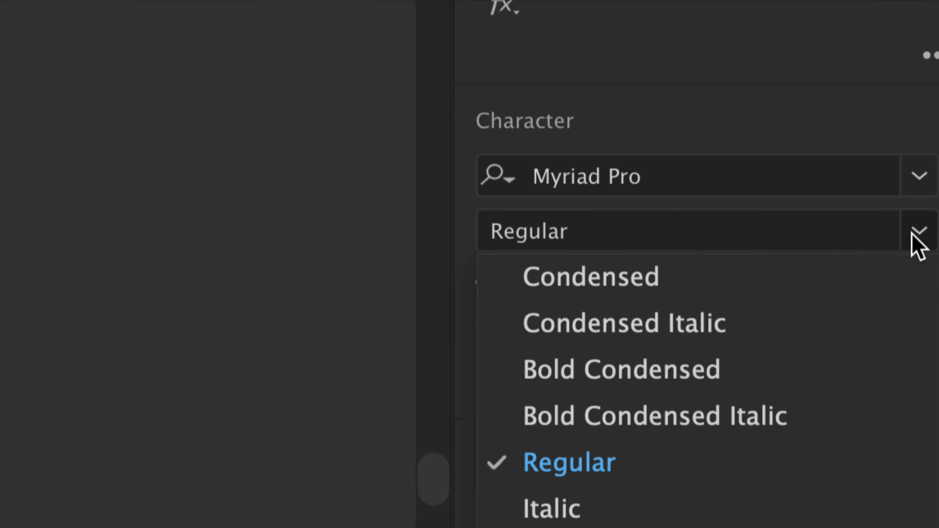
pyautogui.click(706, 376)
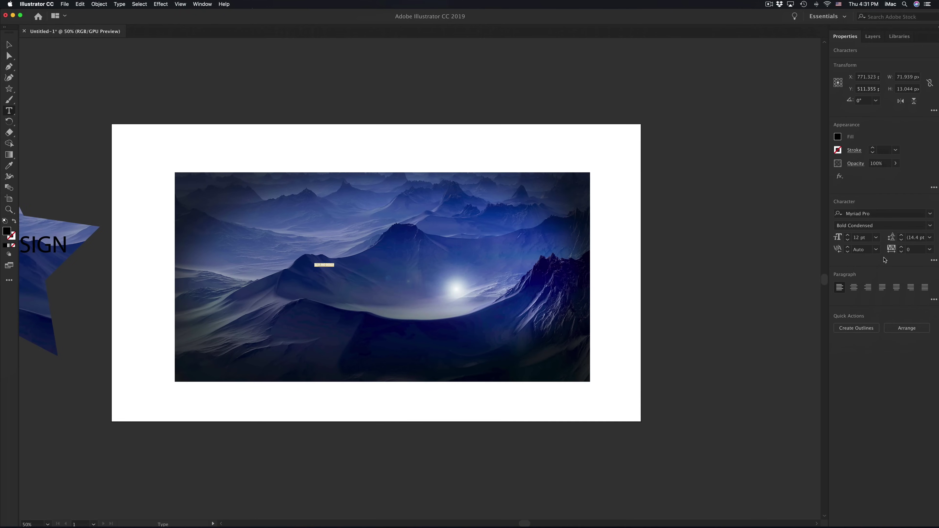
# Scale the title up to about 232 pt and position it across the photo's golden band.
pyautogui.click(9, 45)
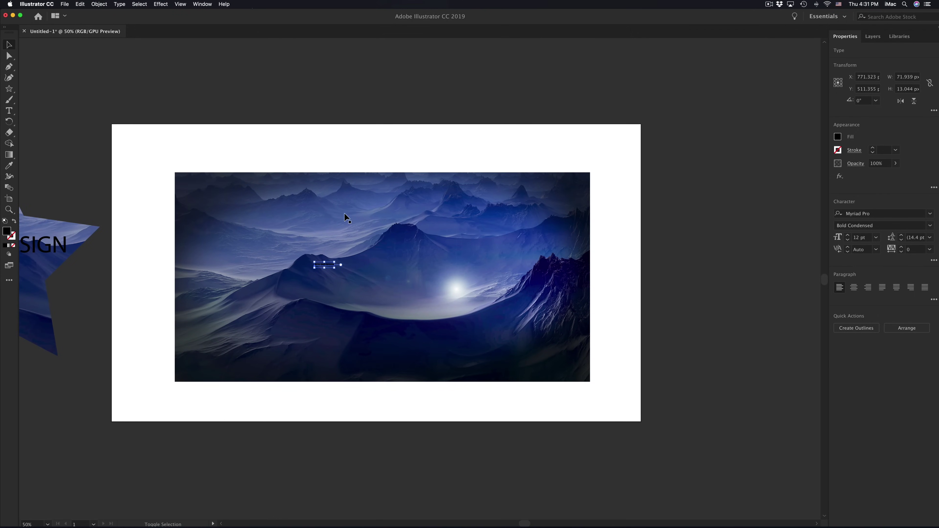
pyautogui.moveTo(337, 270); pyautogui.dragTo(526, 384)
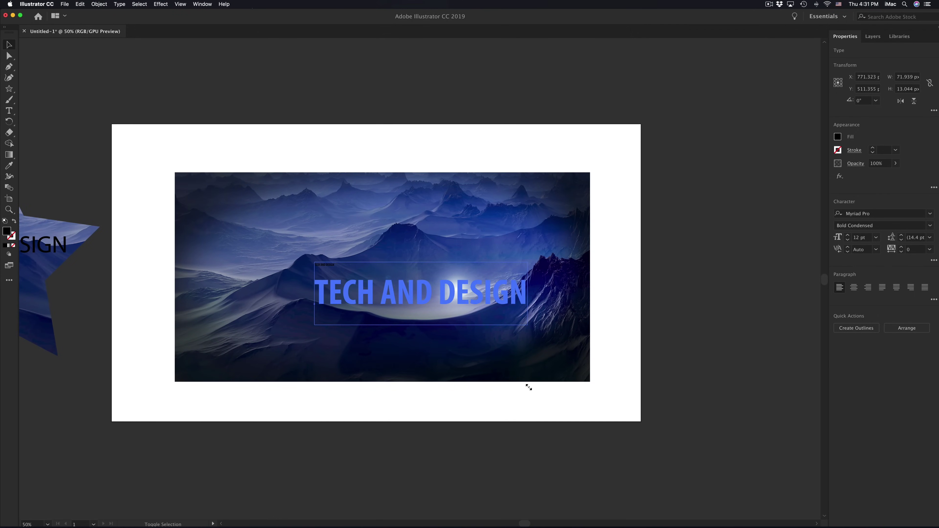
pyautogui.moveTo(498, 288); pyautogui.dragTo(563, 335)
pyautogui.moveTo(551, 264); pyautogui.dragTo(465, 243)
pyautogui.moveTo(499, 269); pyautogui.dragTo(557, 294)
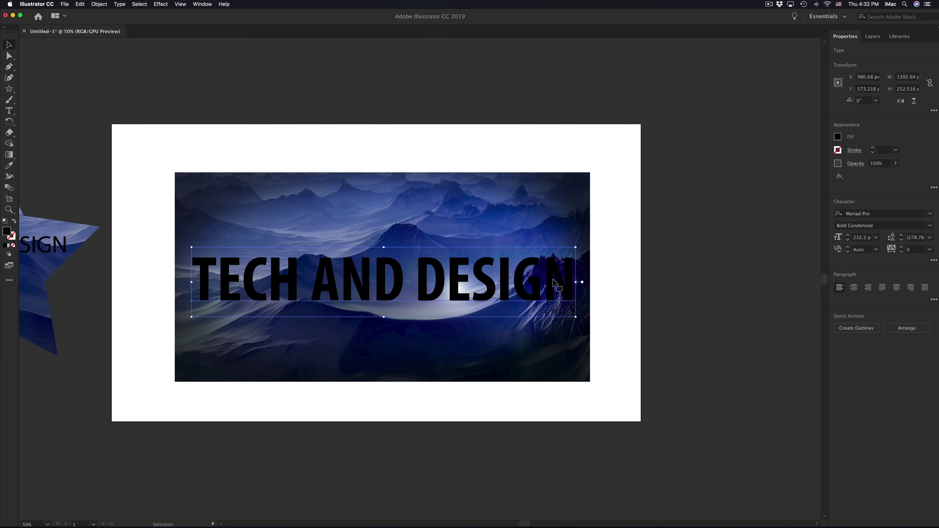
pyautogui.doubleClick(553, 282)
# Reduce the TECH AND DESIGN title's tracking to -63, narrowing it to about 1174 px wide.
pyautogui.press('super+a')
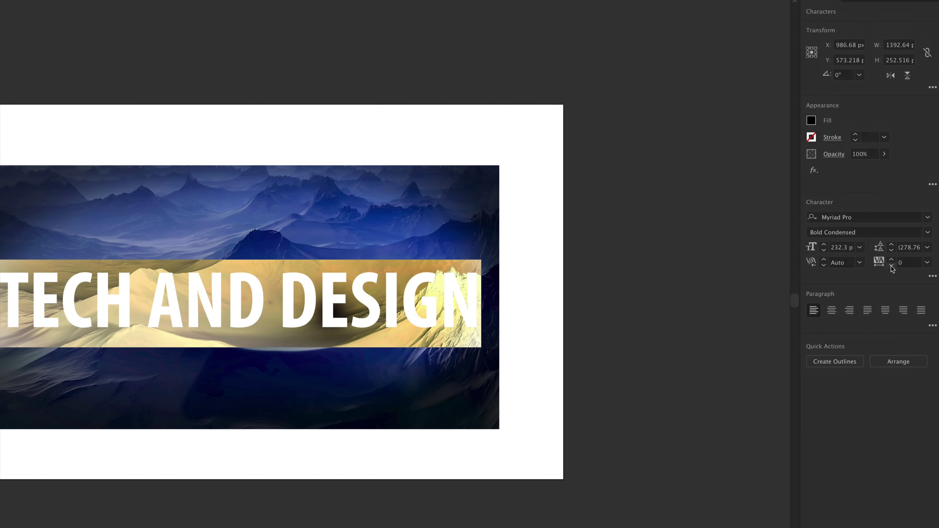
pyautogui.click(891, 266)
pyautogui.click(892, 266)
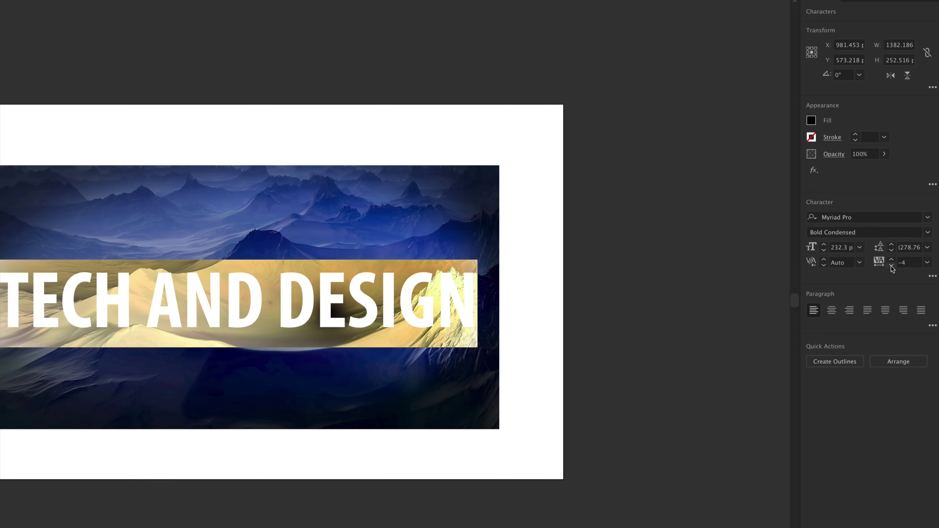
pyautogui.click(891, 266)
pyautogui.click(891, 266)
pyautogui.click(891, 266)
pyautogui.click(892, 266)
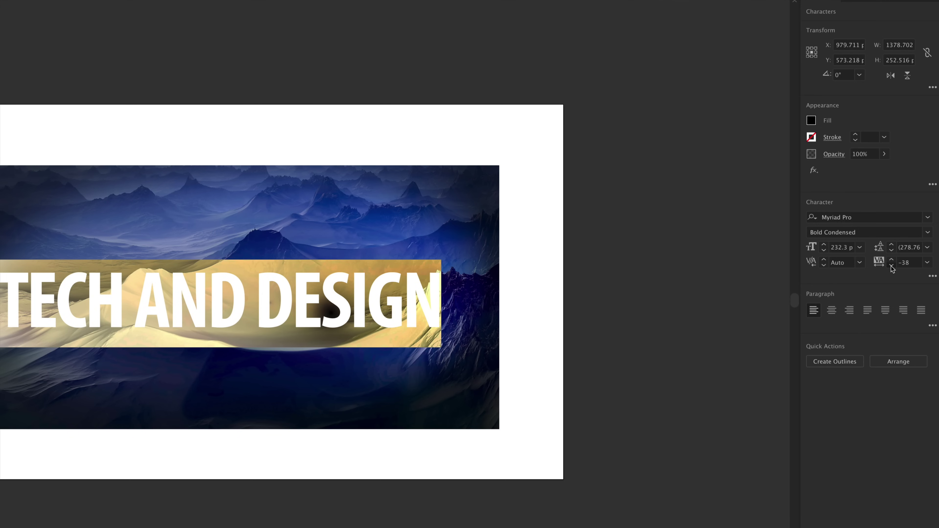
pyautogui.click(891, 266)
pyautogui.click(892, 266)
pyautogui.click(892, 266)
pyautogui.click(891, 266)
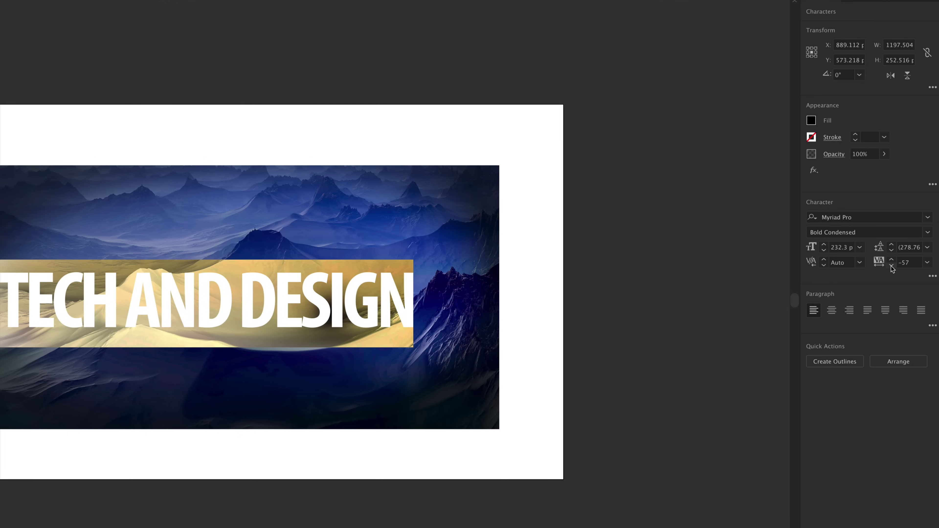
pyautogui.click(891, 266)
pyautogui.click(891, 266)
pyautogui.click(892, 266)
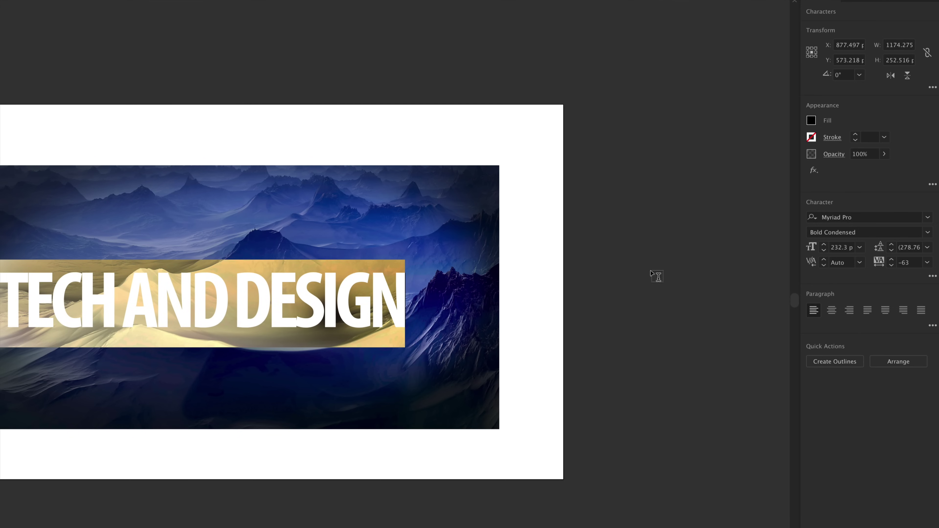
pyautogui.hscroll(-2, 606, 272)
pyautogui.hscroll(-5, 609, 272)
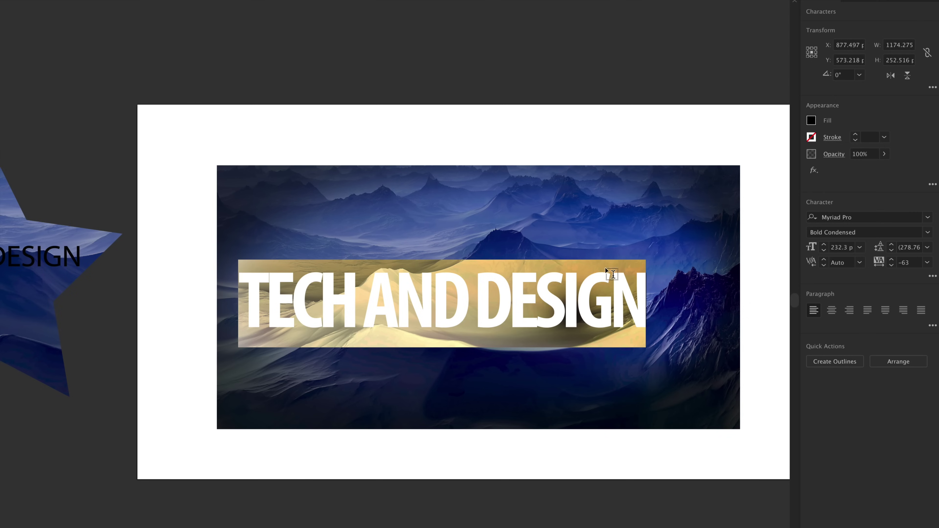
pyautogui.press('t')
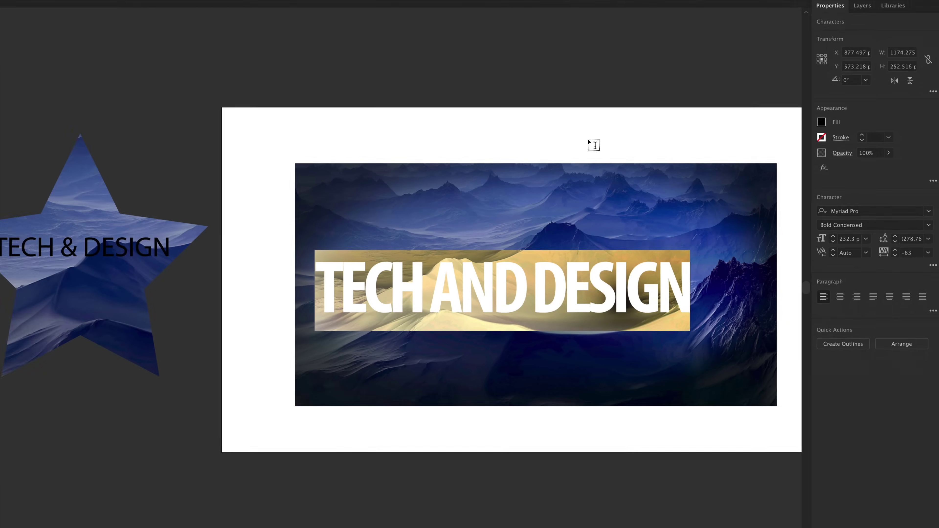
# Nudge the title up and right, then clip the mountain photo into its lettering with Cmd+7.
pyautogui.press('Escape')
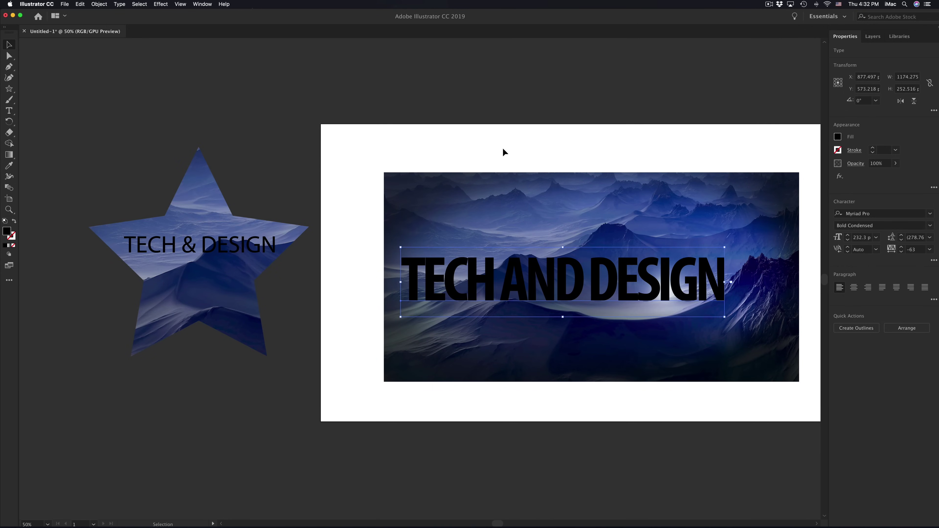
pyautogui.hscroll(5, 614, 148)
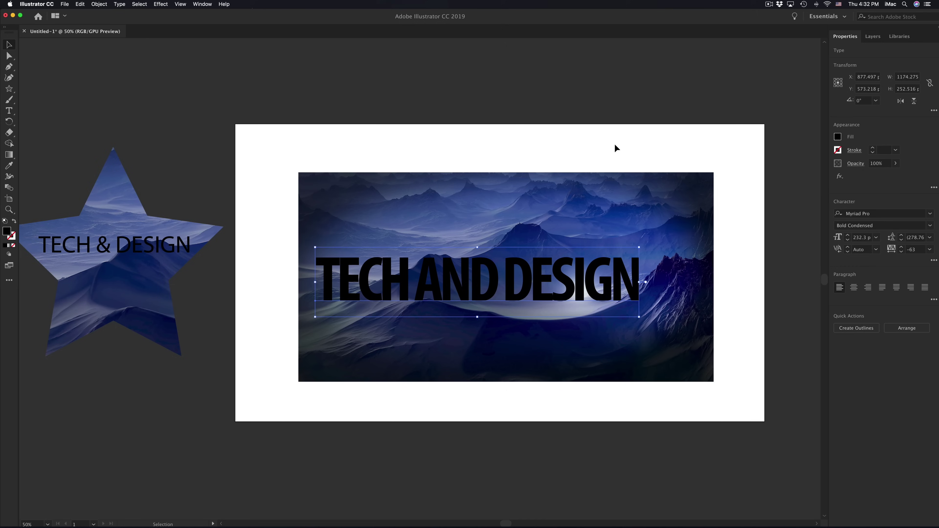
pyautogui.hscroll(1, 614, 148)
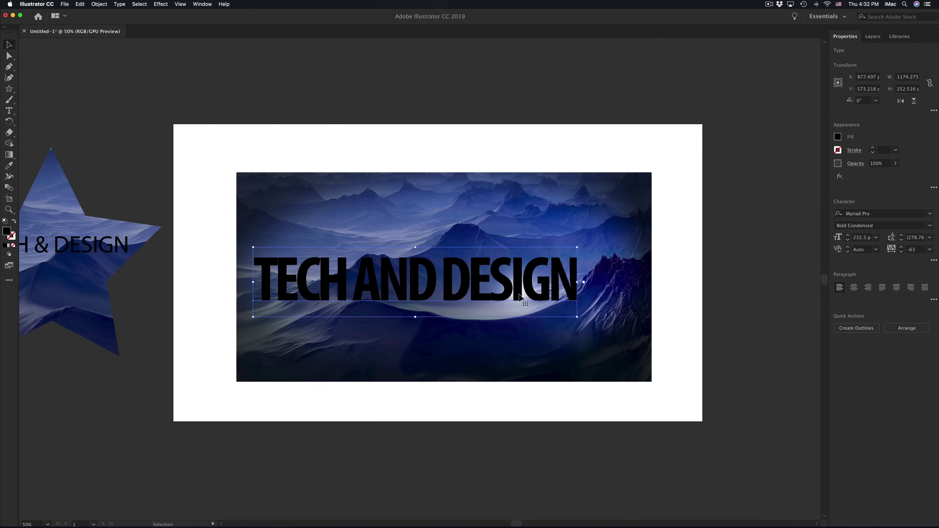
pyautogui.moveTo(530, 291); pyautogui.dragTo(549, 275)
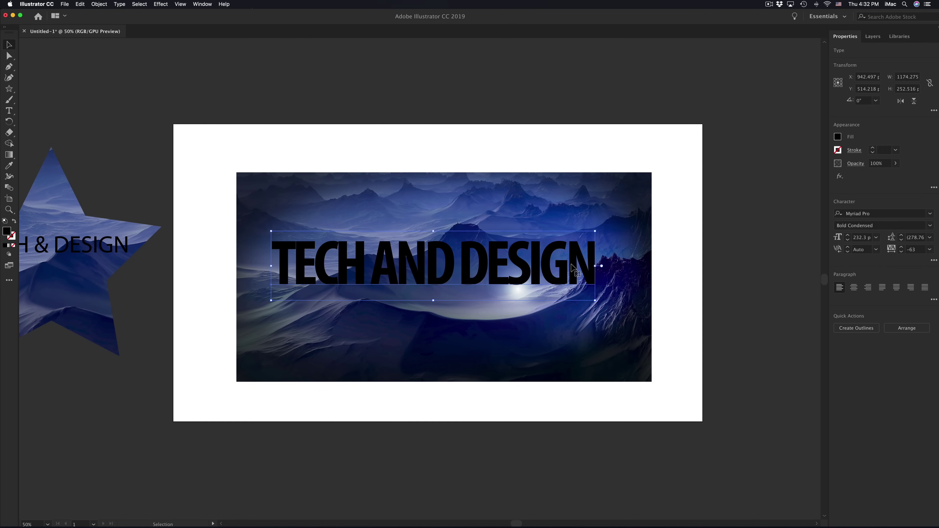
pyautogui.click(585, 265)
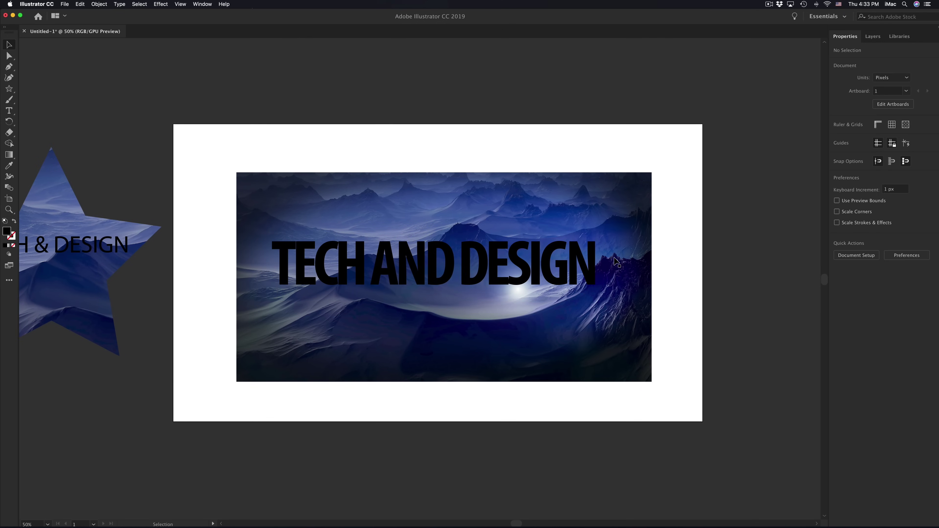
pyautogui.click(588, 272)
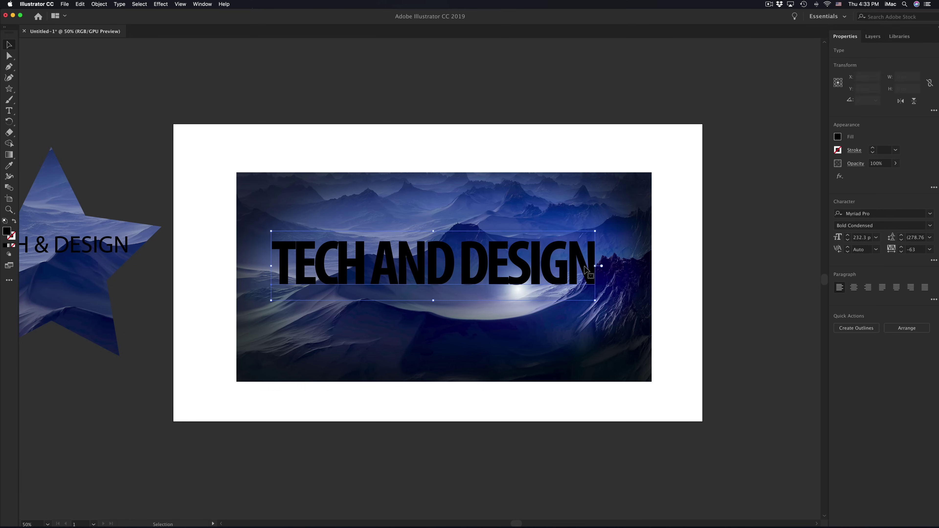
pyautogui.keyDown('shift'); pyautogui.click(621, 247); pyautogui.keyUp('shift')
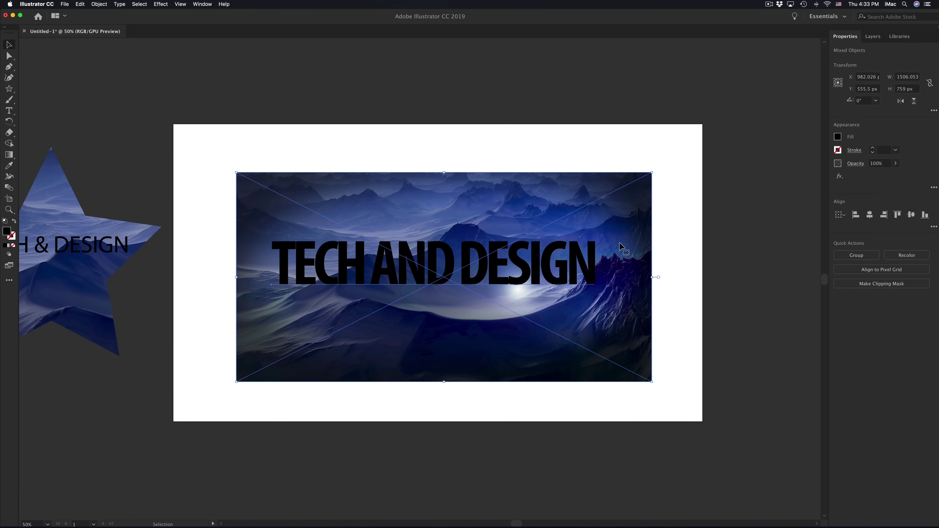
pyautogui.press('super+7')
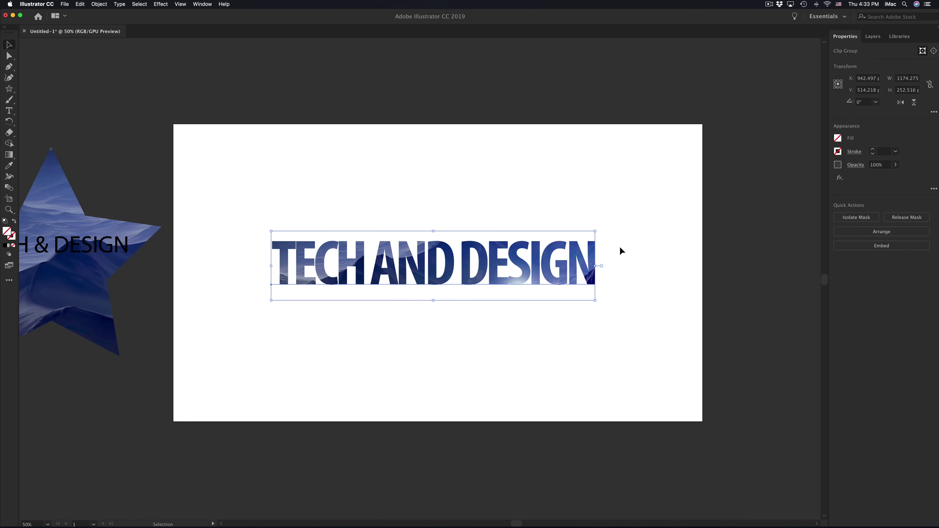
# Scale the clipped title up to about 1795 × 386 px across the artboard.
pyautogui.click(605, 306)
pyautogui.click(593, 287)
pyautogui.moveTo(595, 302); pyautogui.dragTo(680, 366)
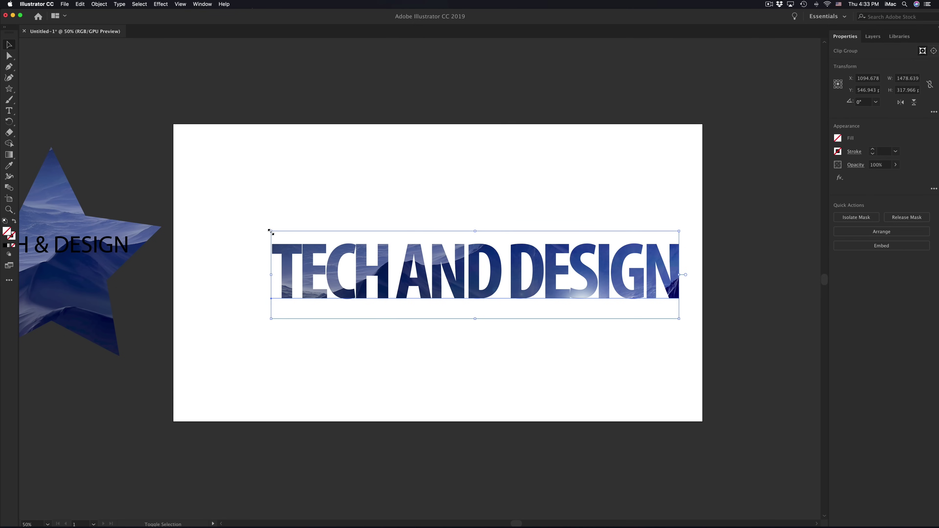
pyautogui.moveTo(270, 232); pyautogui.dragTo(196, 179)
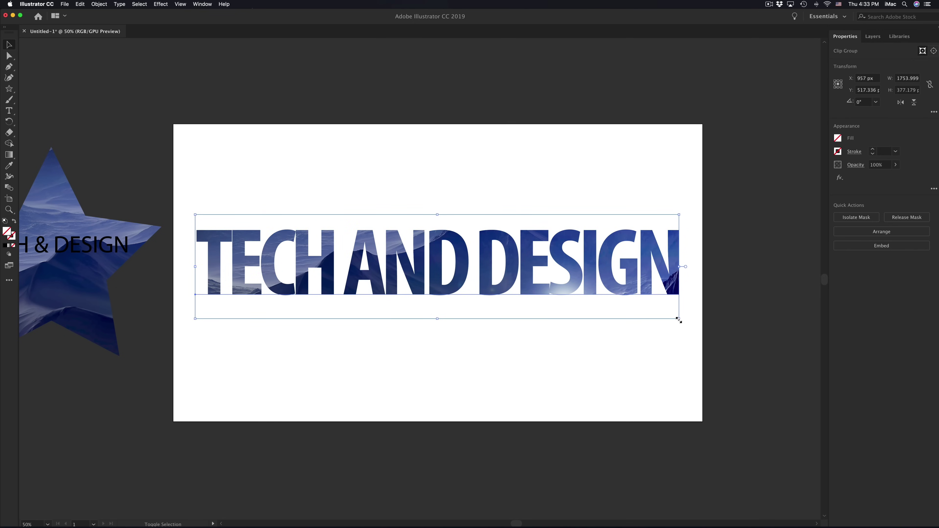
pyautogui.moveTo(679, 320)
pyautogui.mouseDown()
pyautogui.moveTo(699, 330)
pyautogui.moveTo(690, 322)
pyautogui.mouseUp()
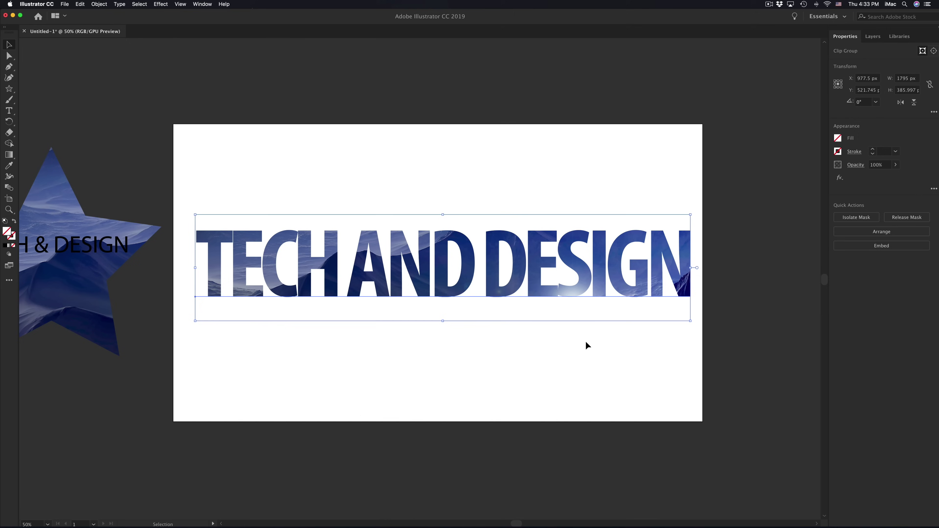
pyautogui.click(546, 345)
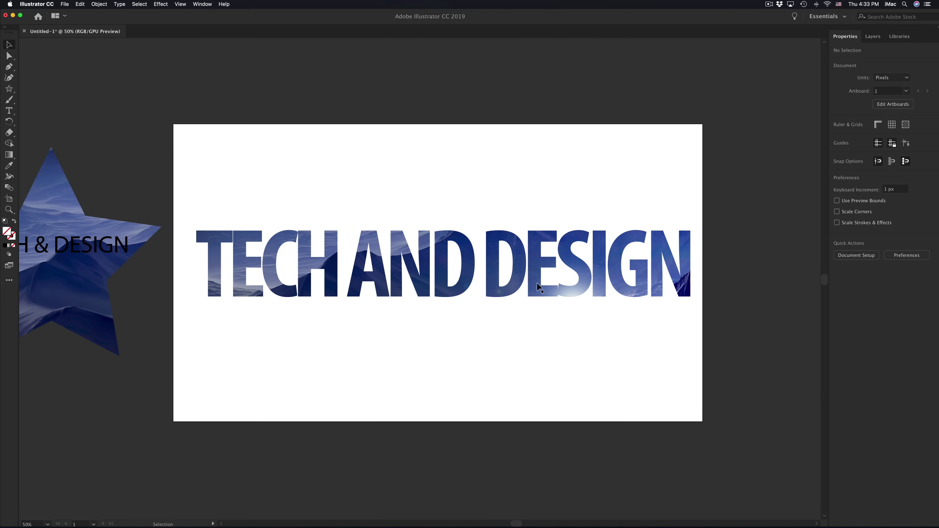
# Move the title toward the top and place the image-filled star below it.
pyautogui.moveTo(539, 286); pyautogui.dragTo(532, 210)
pyautogui.click(490, 358)
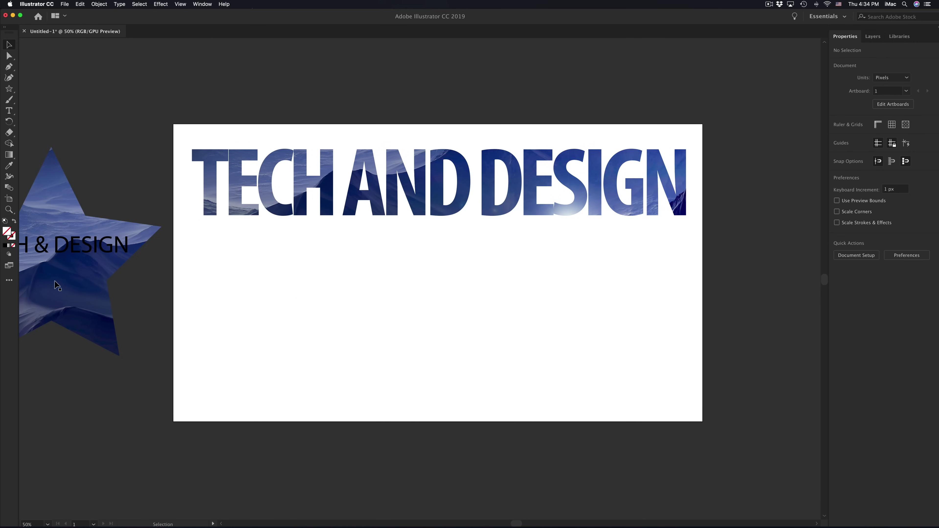
pyautogui.moveTo(55, 285); pyautogui.dragTo(442, 328)
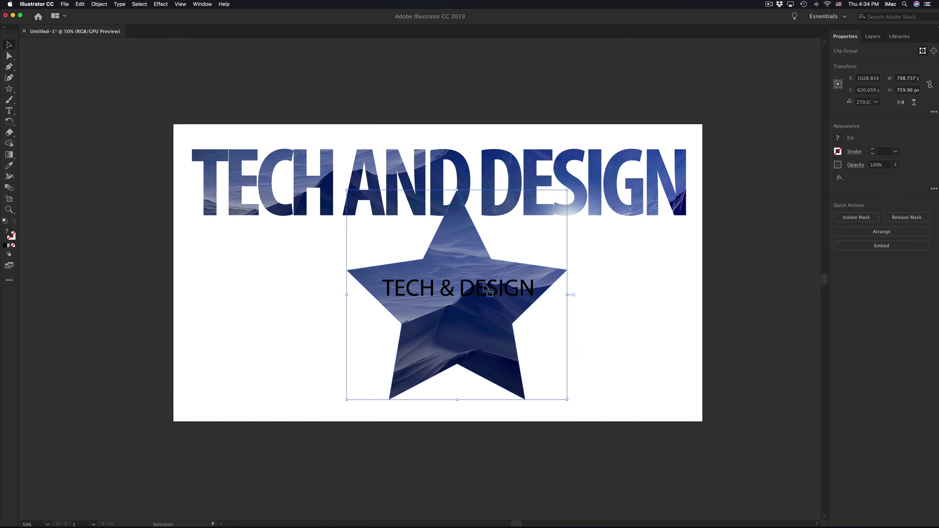
pyautogui.moveTo(494, 292); pyautogui.dragTo(490, 313)
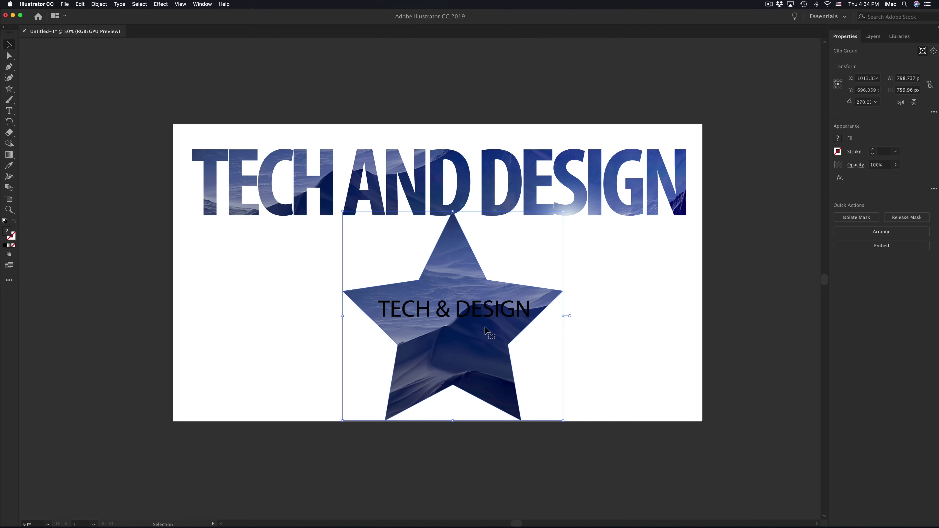
# Delete the small TECH & DESIGN text from inside the star group.
pyautogui.click(512, 165)
pyautogui.click(482, 353)
pyautogui.doubleClick(478, 318)
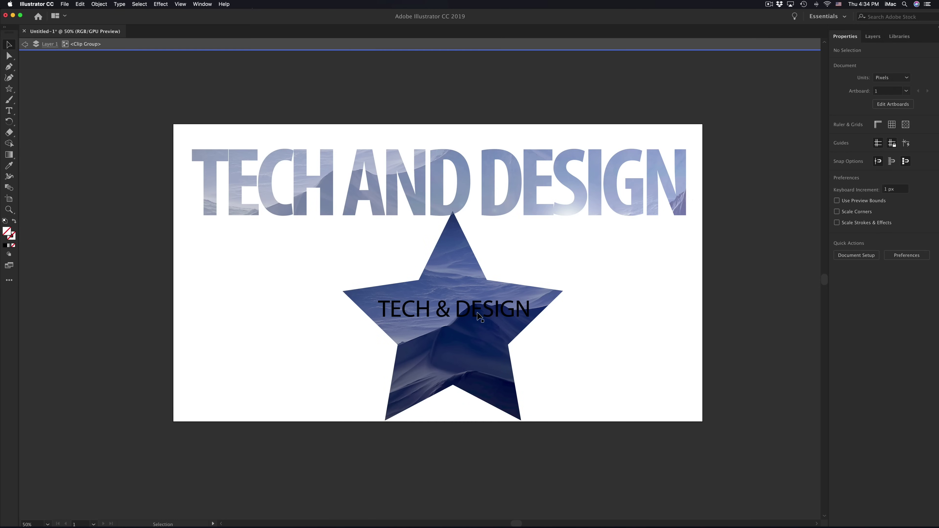
pyautogui.click(473, 311)
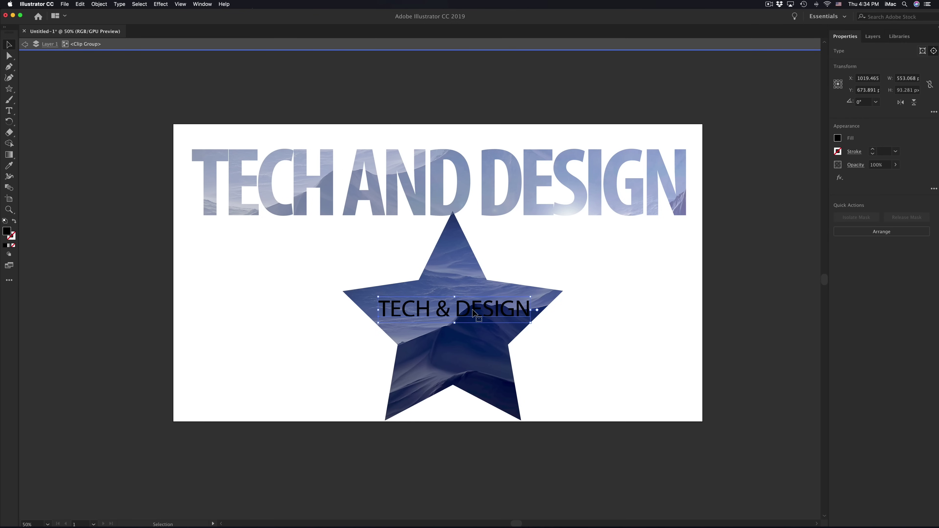
pyautogui.press('Delete')
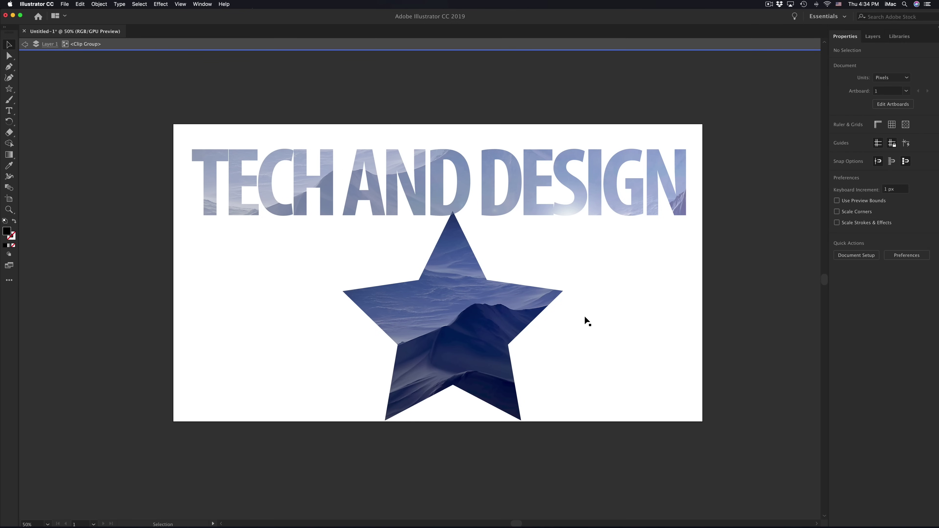
pyautogui.click(586, 315)
pyautogui.doubleClick(227, 357)
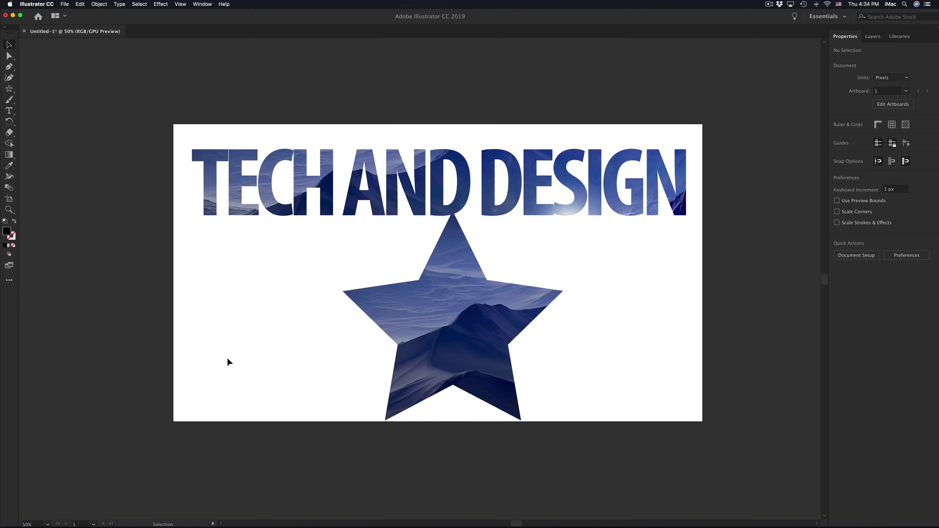
# Shrink the star and duplicate it into a row of four stars under the title.
pyautogui.click(423, 342)
pyautogui.keyDown('shift'); pyautogui.click(561, 212); pyautogui.keyUp('shift')
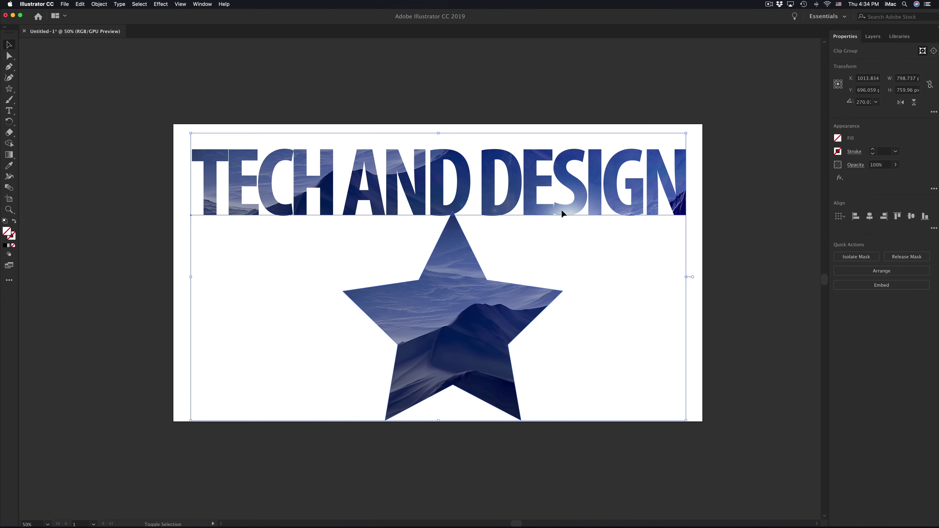
pyautogui.press('cmd+z')
pyautogui.moveTo(403, 373); pyautogui.dragTo(262, 289)
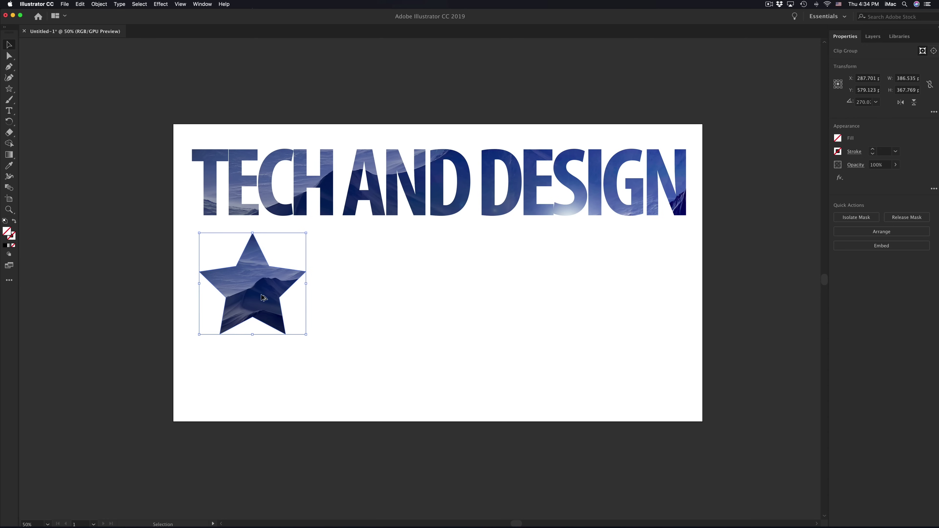
pyautogui.moveTo(264, 298); pyautogui.dragTo(613, 298)
pyautogui.click(614, 303)
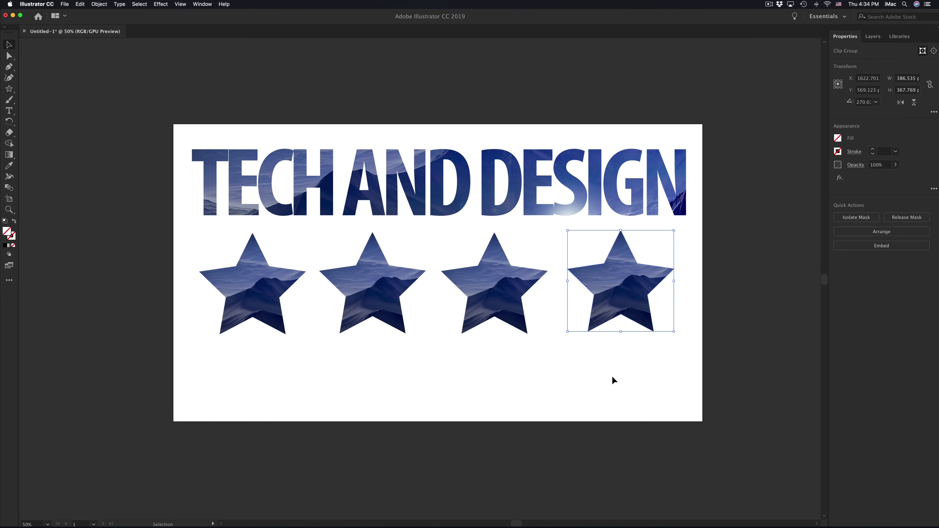
pyautogui.click(613, 381)
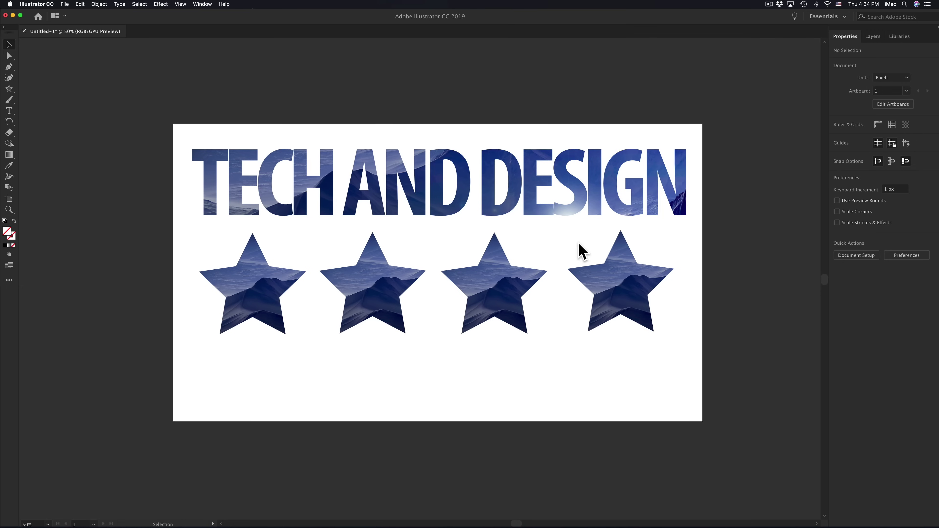
# Select the title and all four stars and shift them lower on the artboard.
pyautogui.moveTo(731, 160); pyautogui.dragTo(212, 367)
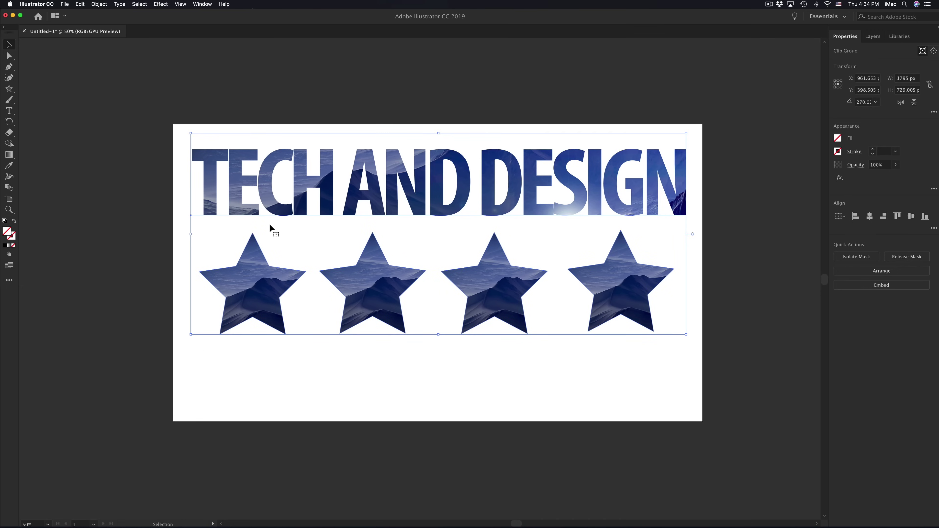
pyautogui.moveTo(273, 206); pyautogui.dragTo(271, 236)
pyautogui.click(359, 132)
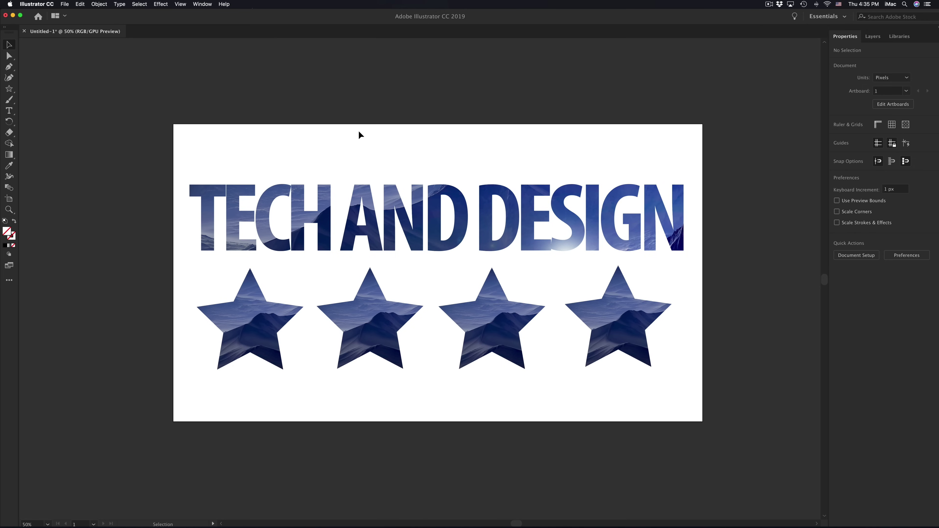
# Set Document Raster Effects resolution to Medium (150 ppi) at first.
pyautogui.click(163, 4)
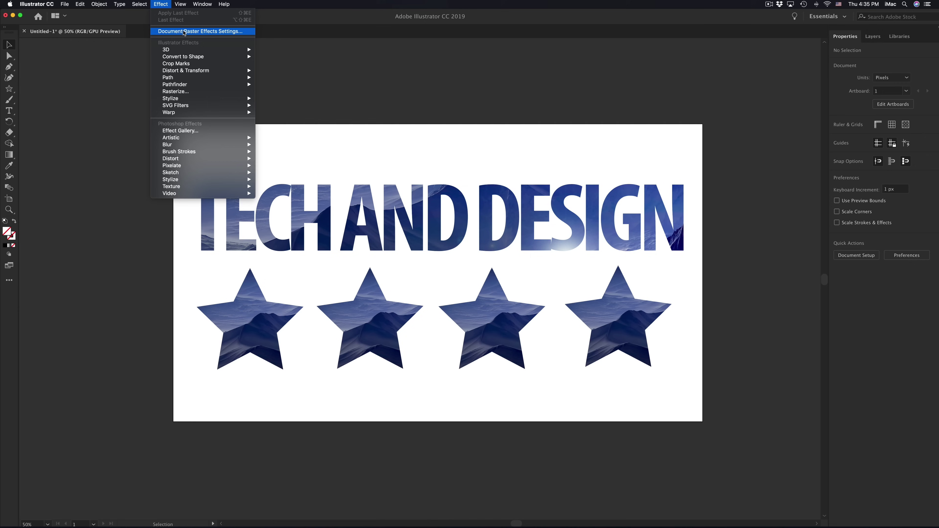
pyautogui.click(192, 31)
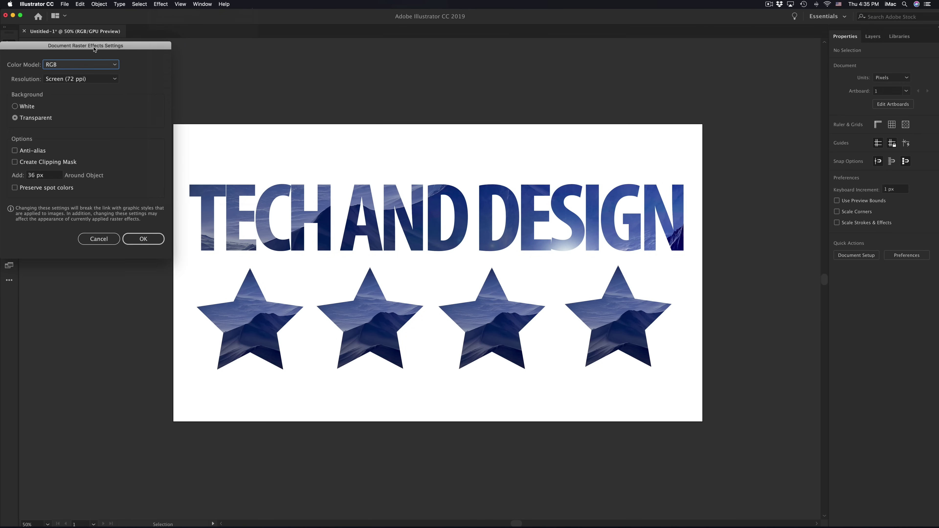
pyautogui.click(516, 122)
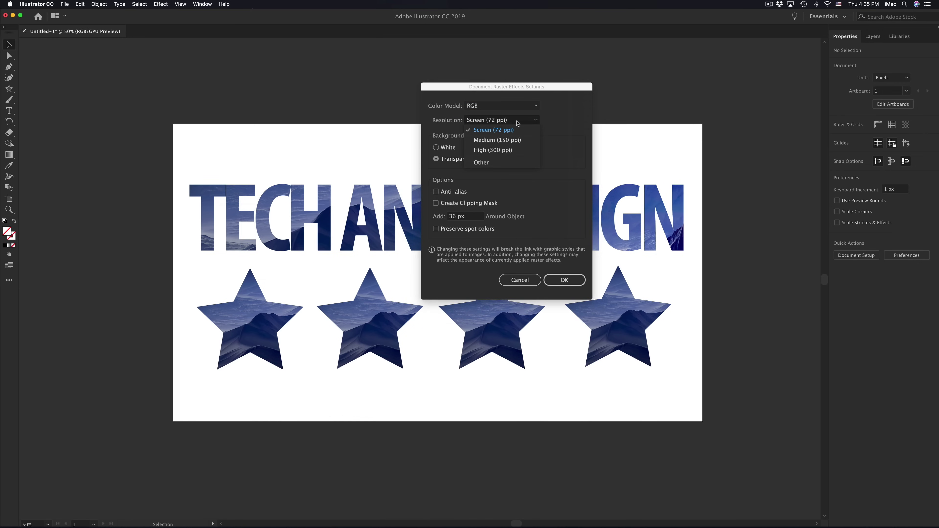
pyautogui.click(516, 141)
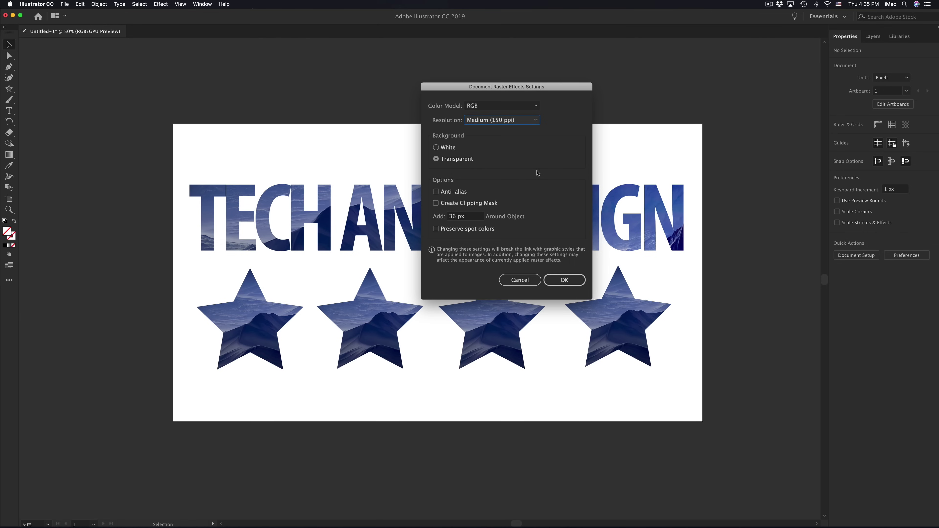
pyautogui.click(566, 283)
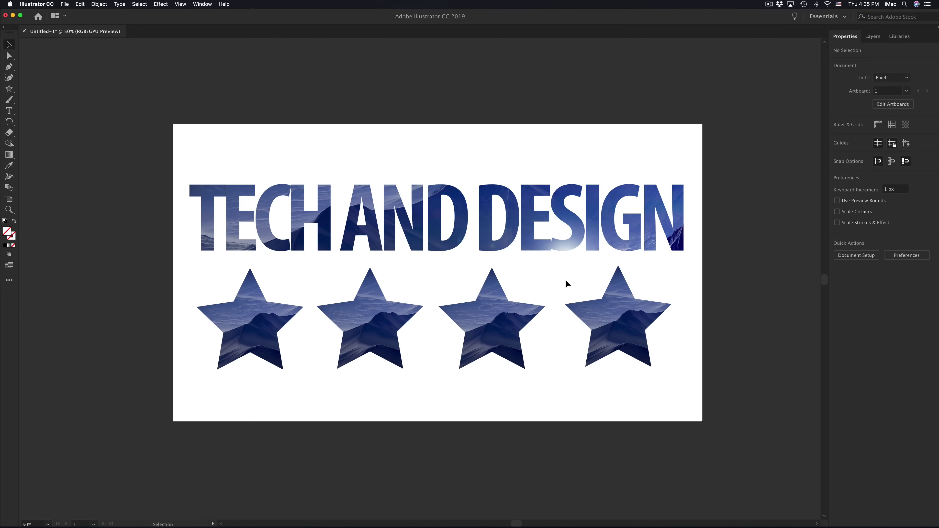
# Change Document Raster Effects resolution to High (300 ppi), keeping the RGB colour model.
pyautogui.click(159, 9)
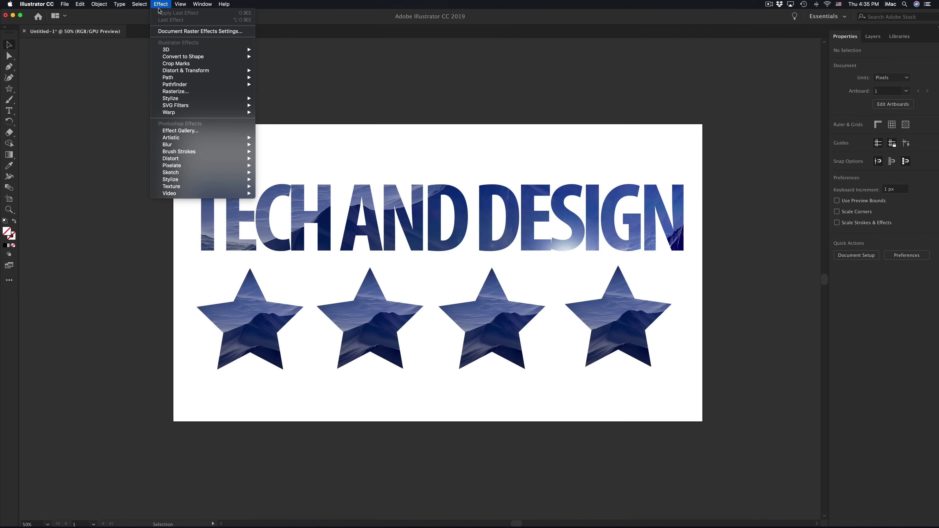
pyautogui.click(201, 31)
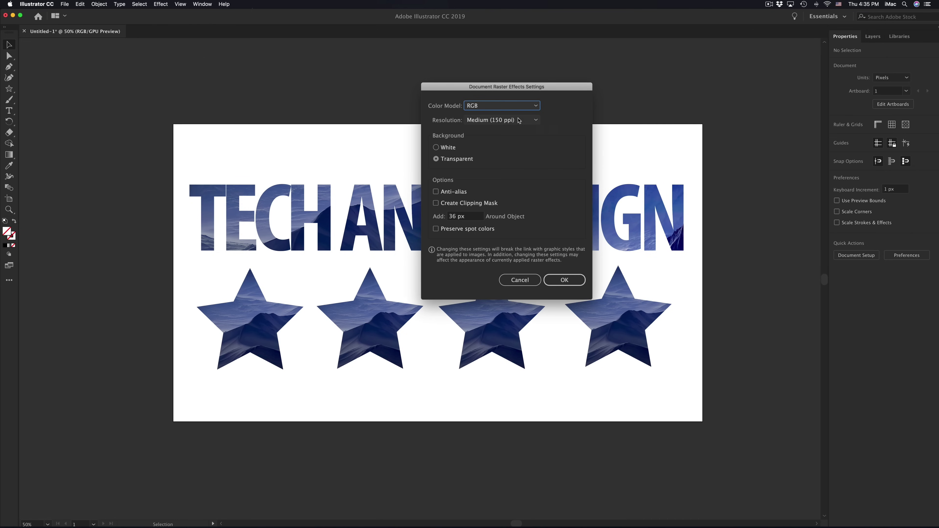
pyautogui.click(518, 120)
pyautogui.click(522, 150)
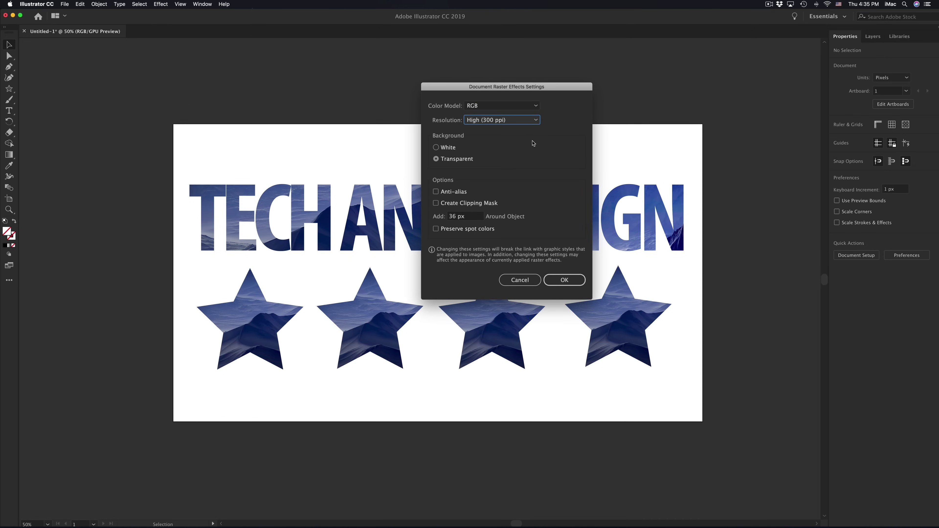
pyautogui.click(533, 110)
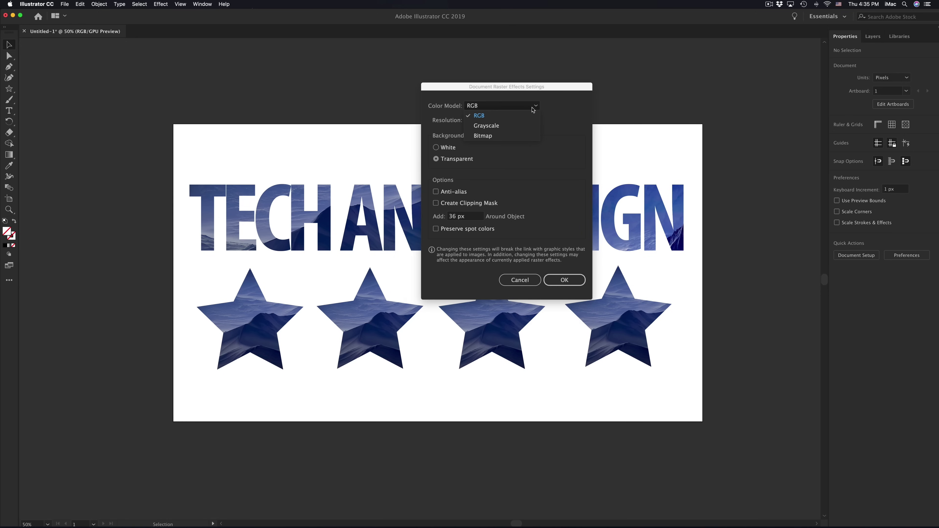
pyautogui.click(555, 111)
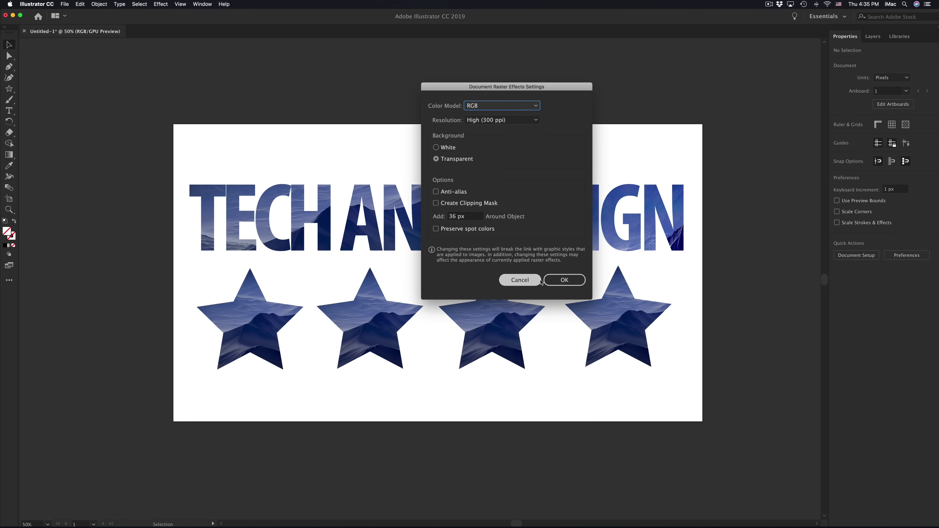
pyautogui.click(565, 280)
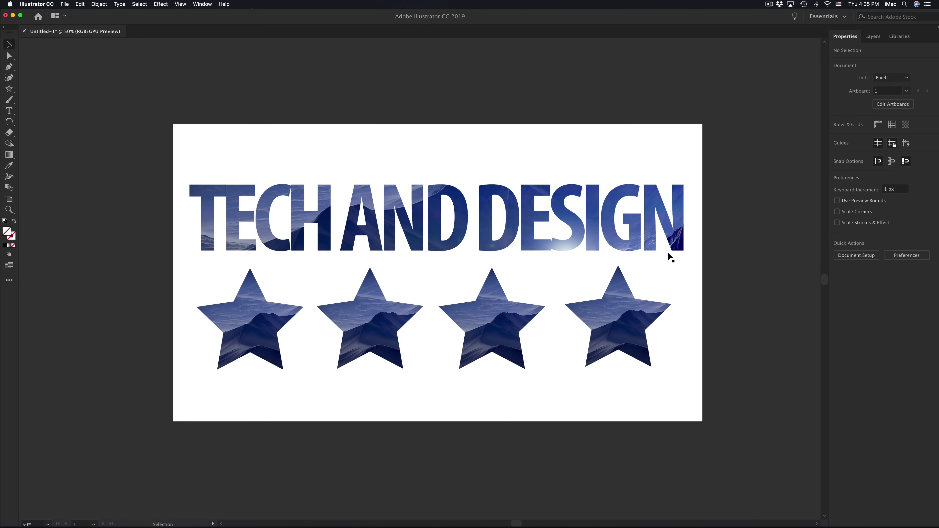